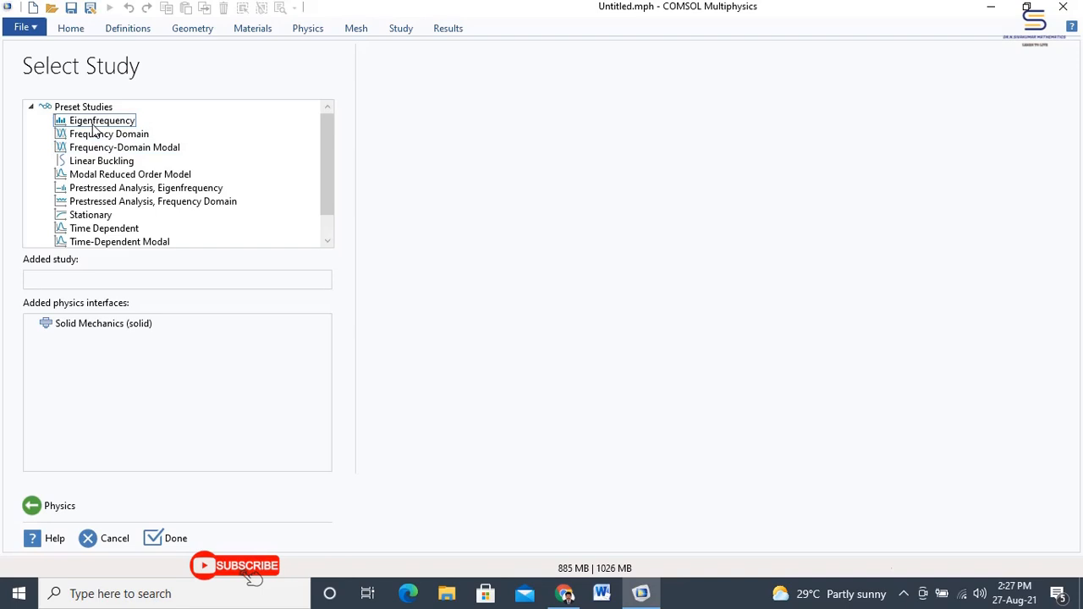
Step: Choose the preset Eigenfrequency study for the Solid Mechanics interface and finish the model setup
{"action": "left_click", "coordinate": [93, 124]}
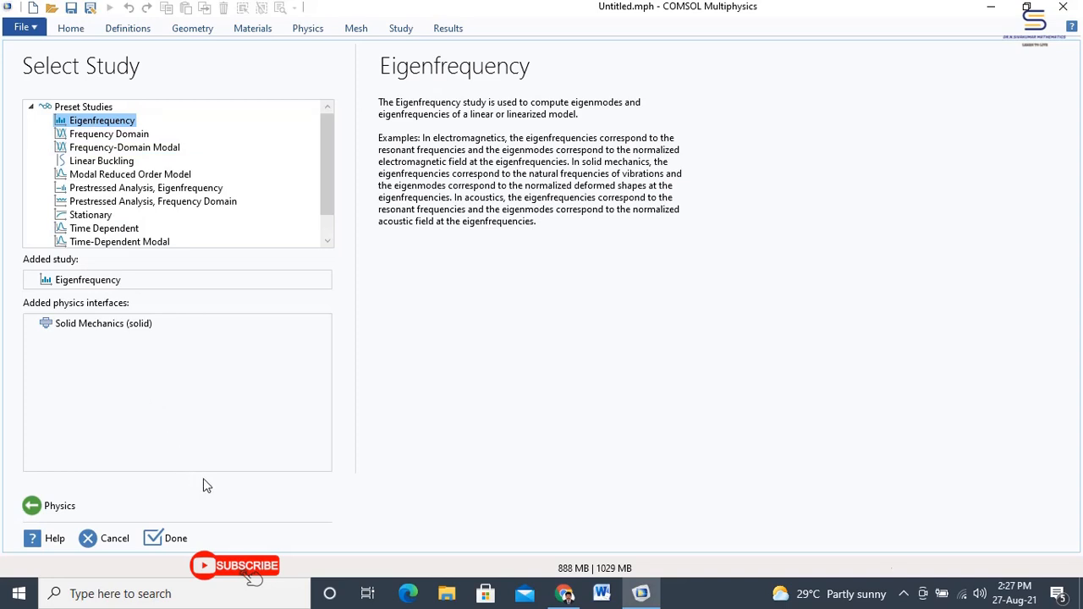
{"action": "left_click", "coordinate": [167, 541]}
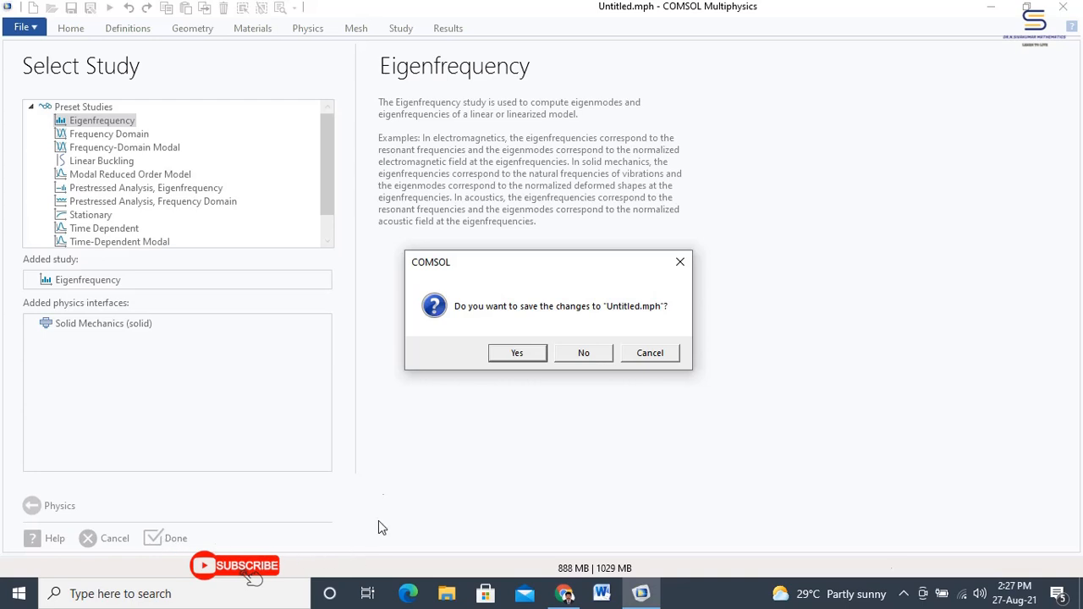
Step: Save the changes to the untitled model in the geom seq folder under the file name demo exp2
{"action": "left_click", "coordinate": [520, 355]}
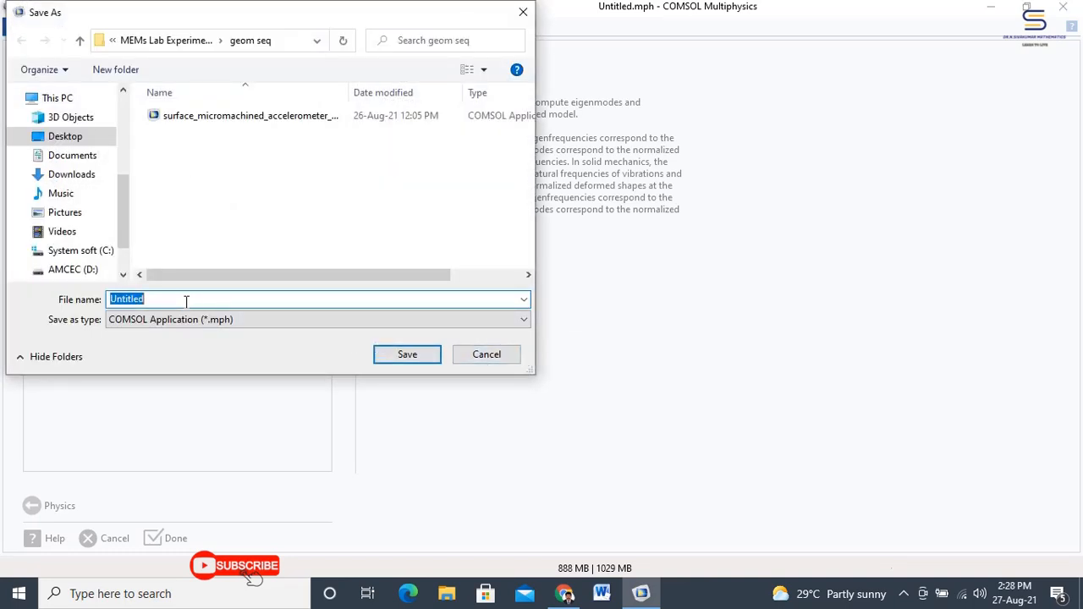
{"action": "type", "text": "d"}
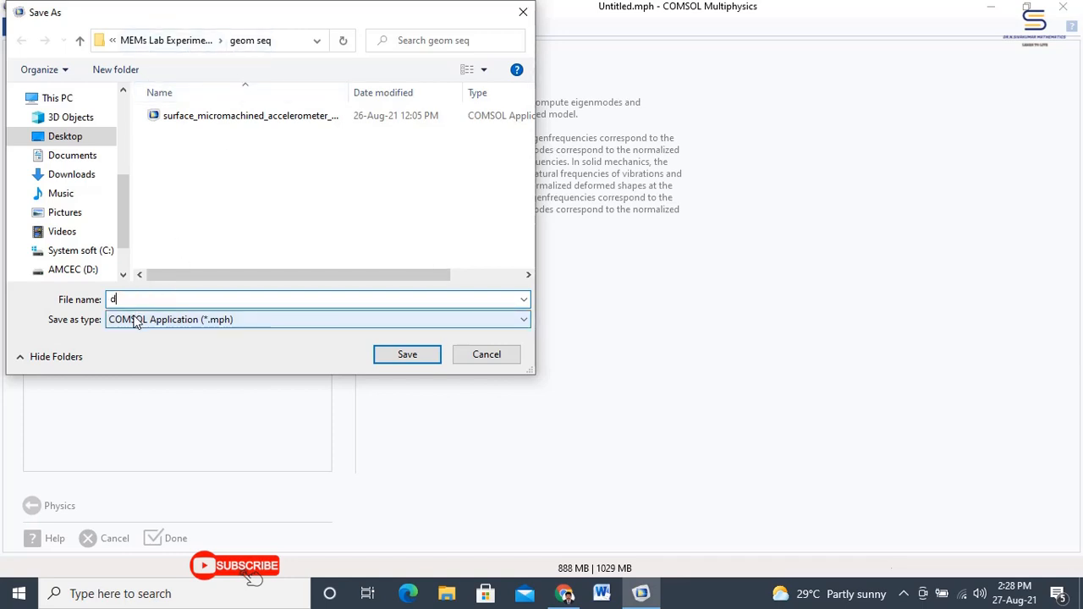
{"action": "key", "text": "BackSpace"}
{"action": "type", "text": "exp2"}
{"action": "key", "text": "BackSpace"}
{"action": "key", "text": "BackSpace"}
{"action": "key", "text": "BackSpace"}
{"action": "key", "text": "BackSpace"}
{"action": "type", "text": "demo exp2"}
{"action": "left_click", "coordinate": [419, 361]}
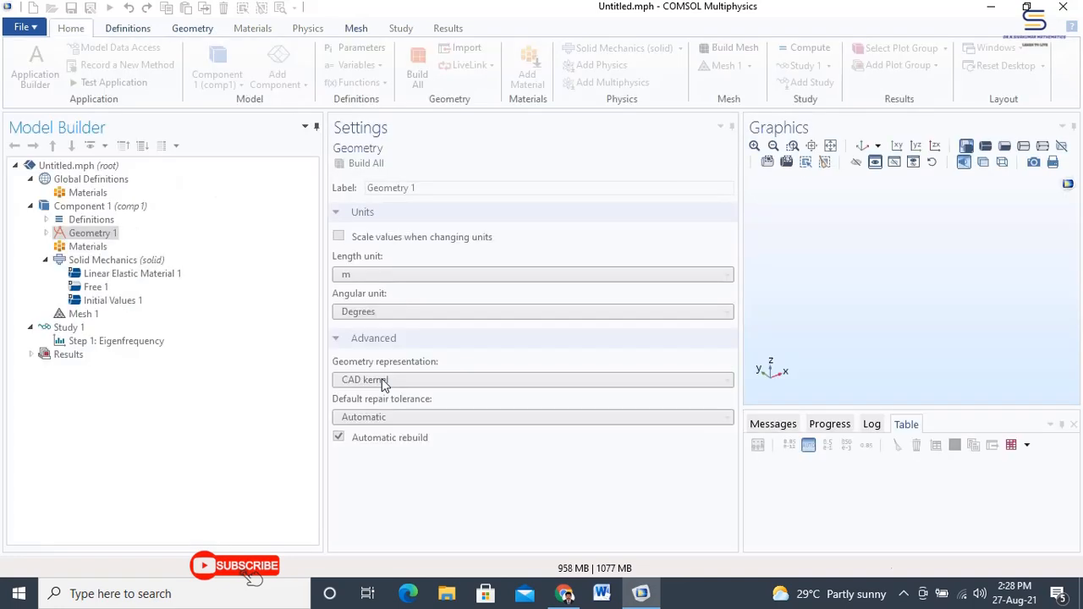
Step: Set the geometry's length unit to µm
{"action": "left_click", "coordinate": [370, 277]}
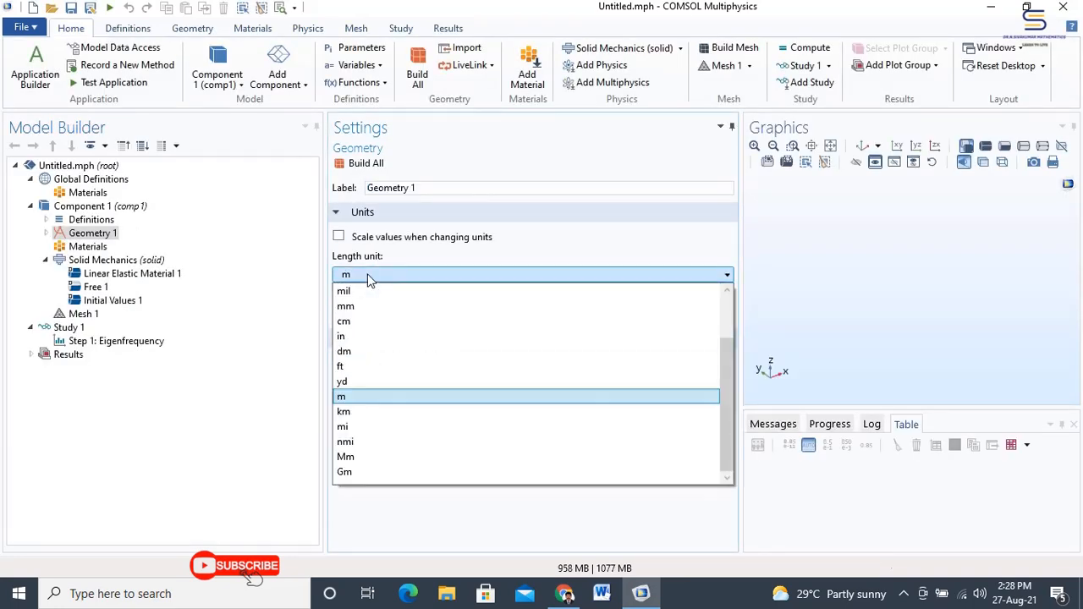
{"action": "scroll", "coordinate": [356, 372], "scroll_direction": "up", "scroll_amount": 2}
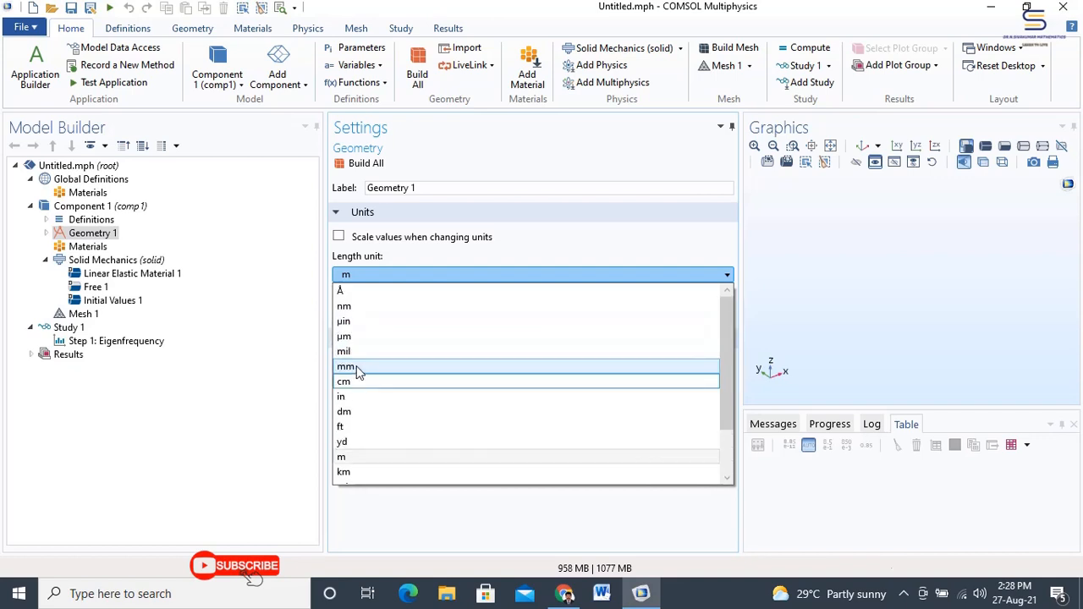
{"action": "left_click", "coordinate": [344, 336]}
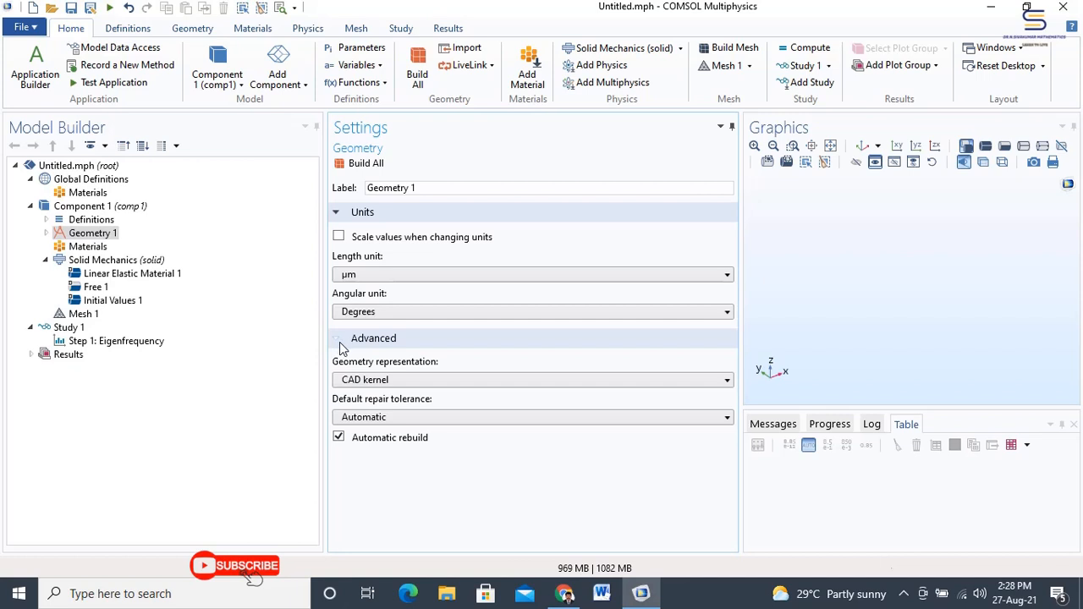
Step: Add a Parameters node under Global Definitions and define the parameter BeamL as 300 [um]
{"action": "left_click", "coordinate": [133, 184]}
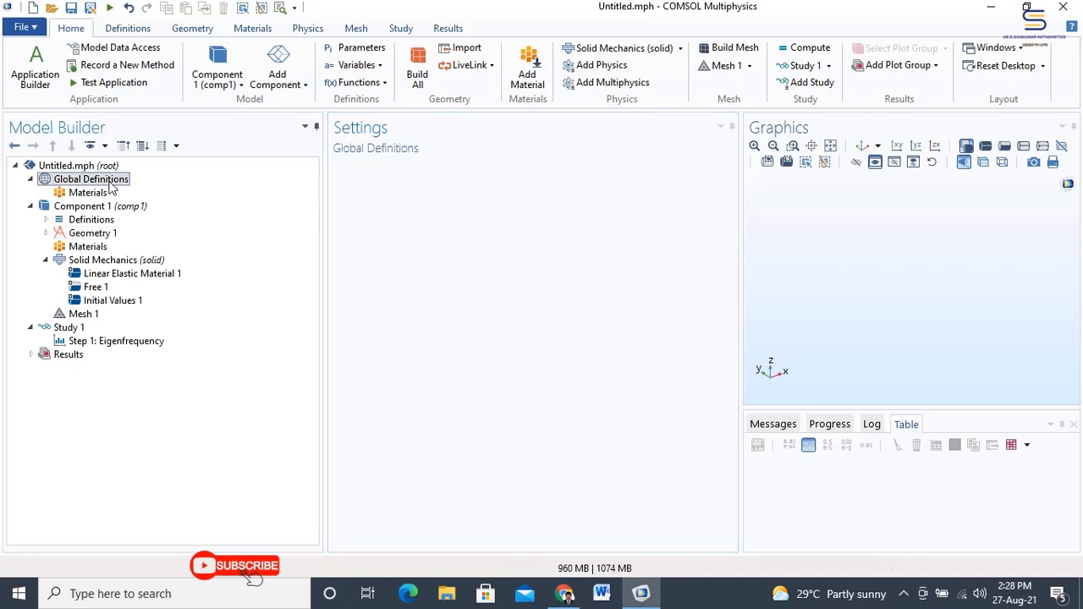
{"action": "right_click", "coordinate": [111, 182]}
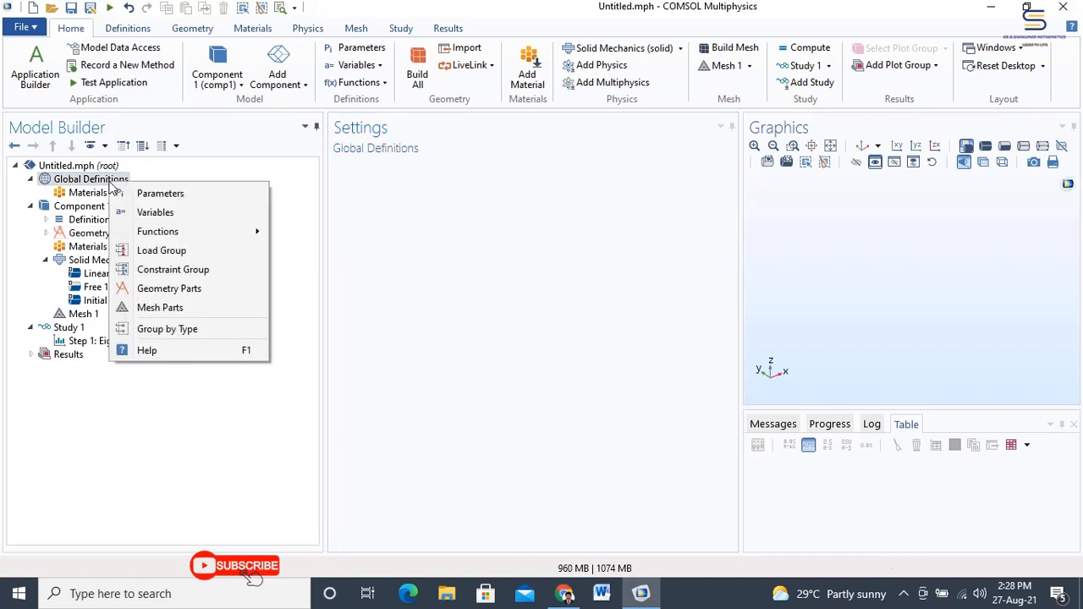
{"action": "left_click", "coordinate": [153, 195]}
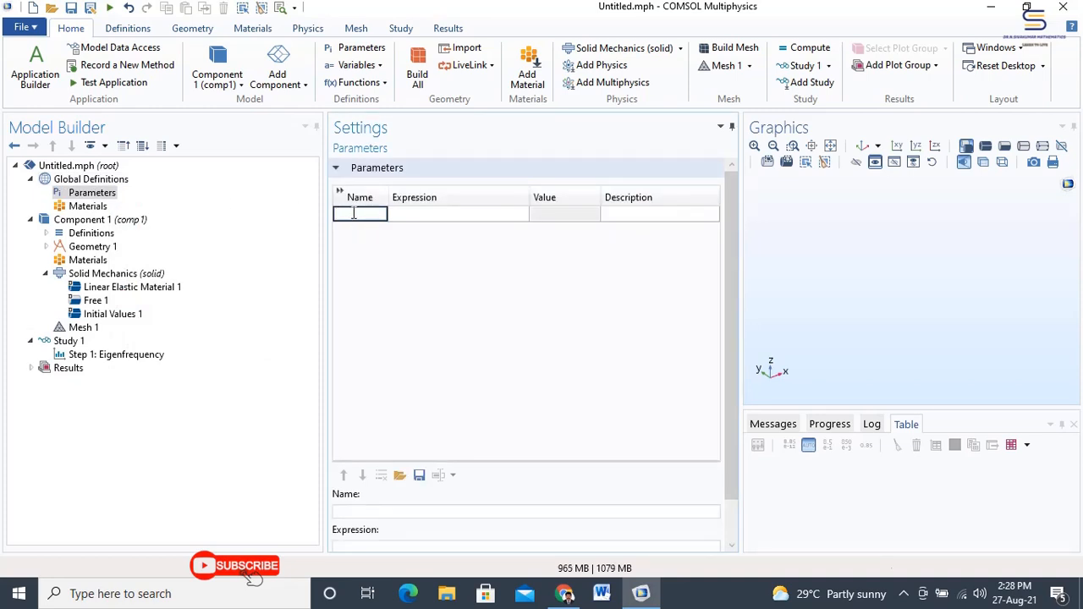
{"action": "type", "text": "BeamL"}
{"action": "left_click", "coordinate": [414, 216]}
{"action": "left_click", "coordinate": [415, 215]}
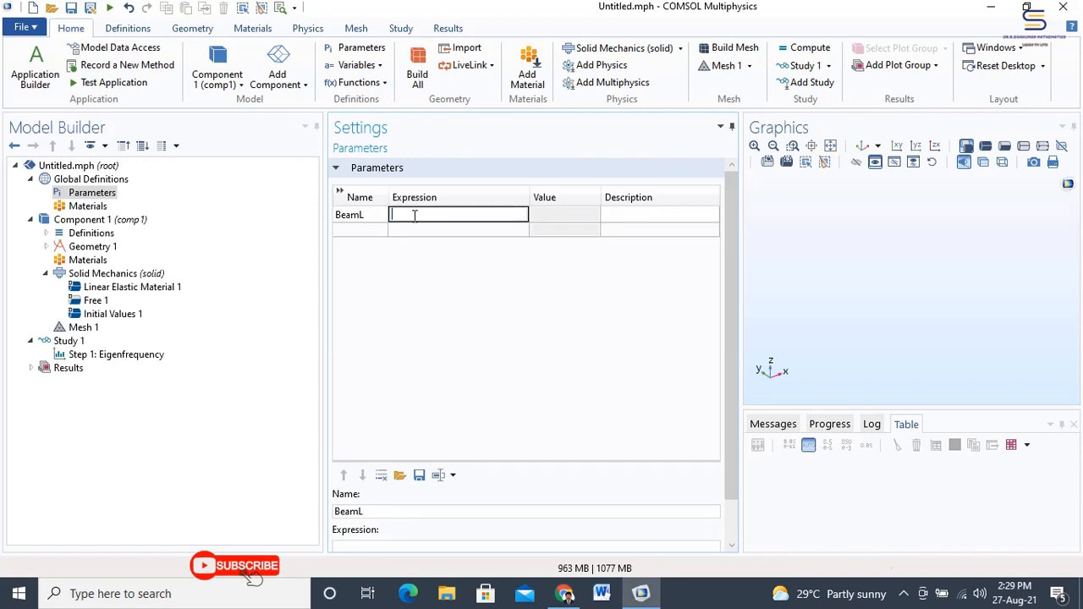
{"action": "type", "text": "300"}
{"action": "type", "text": " um"}
{"action": "key", "text": "BackSpace"}
{"action": "key", "text": "BackSpace"}
{"action": "type", "text": "[um]\\"}
{"action": "key", "text": "Return"}
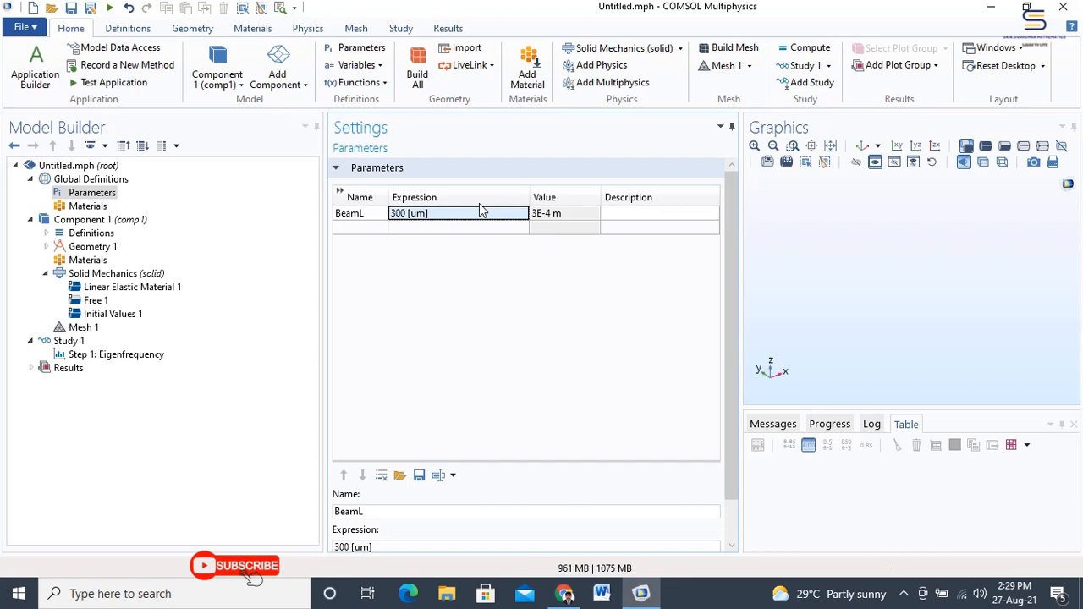
Step: Define a second global parameter BeamW with the expression 40 [um]
{"action": "left_click", "coordinate": [339, 228]}
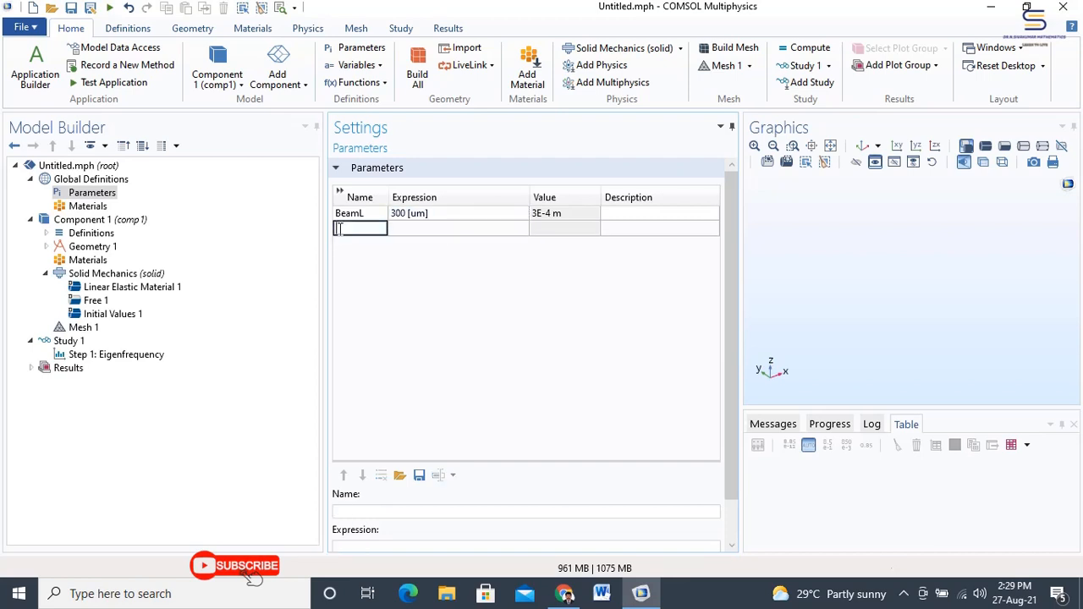
{"action": "type", "text": "BeamW"}
{"action": "left_click", "coordinate": [418, 228]}
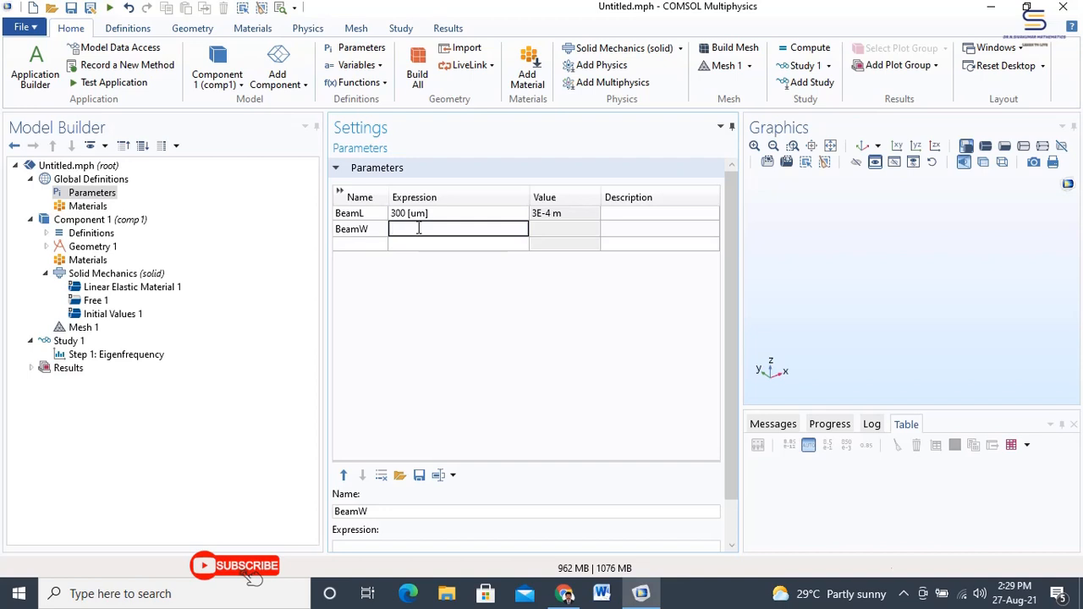
{"action": "type", "text": "40 [um]"}
Step: Define a third global parameter BeamH with the expression 8 [um]
{"action": "left_click", "coordinate": [367, 244]}
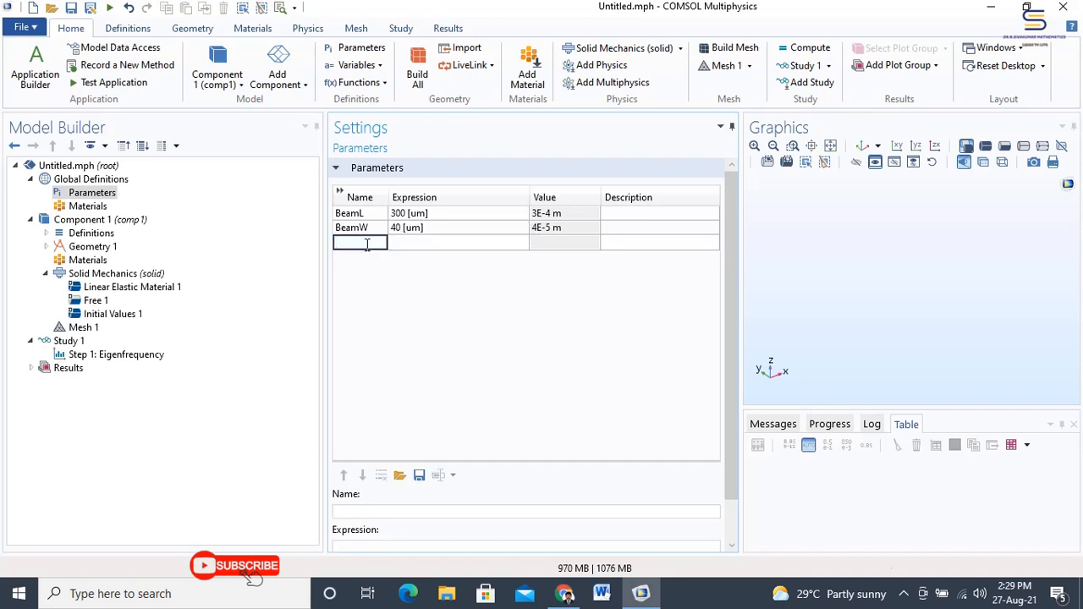
{"action": "type", "text": "BeamH"}
{"action": "key", "text": "Tab"}
{"action": "type", "text": "8"}
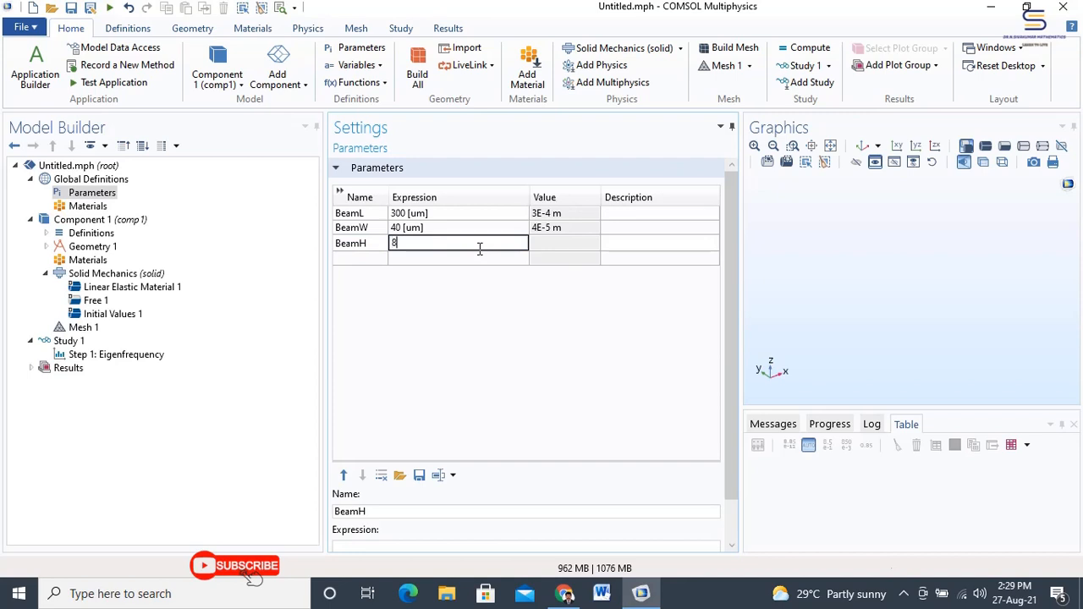
{"action": "type", "text": " [um]"}
{"action": "key", "text": "Return"}
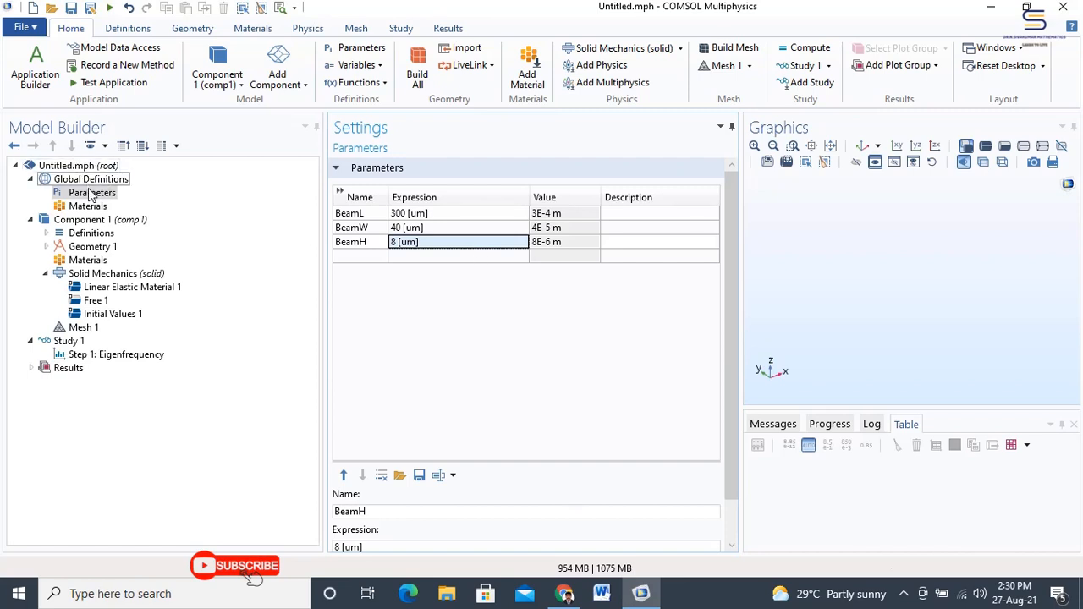
Step: Add a block to Geometry 1 with width BeamW, depth BeamL and height BeamH, and build all objects
{"action": "left_click", "coordinate": [93, 248]}
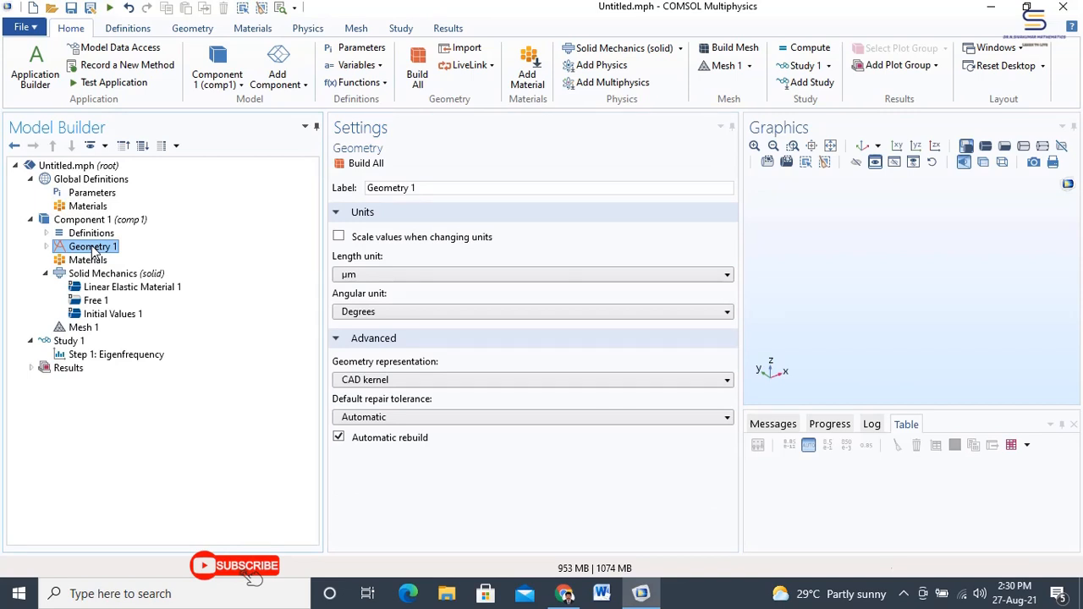
{"action": "right_click", "coordinate": [95, 248]}
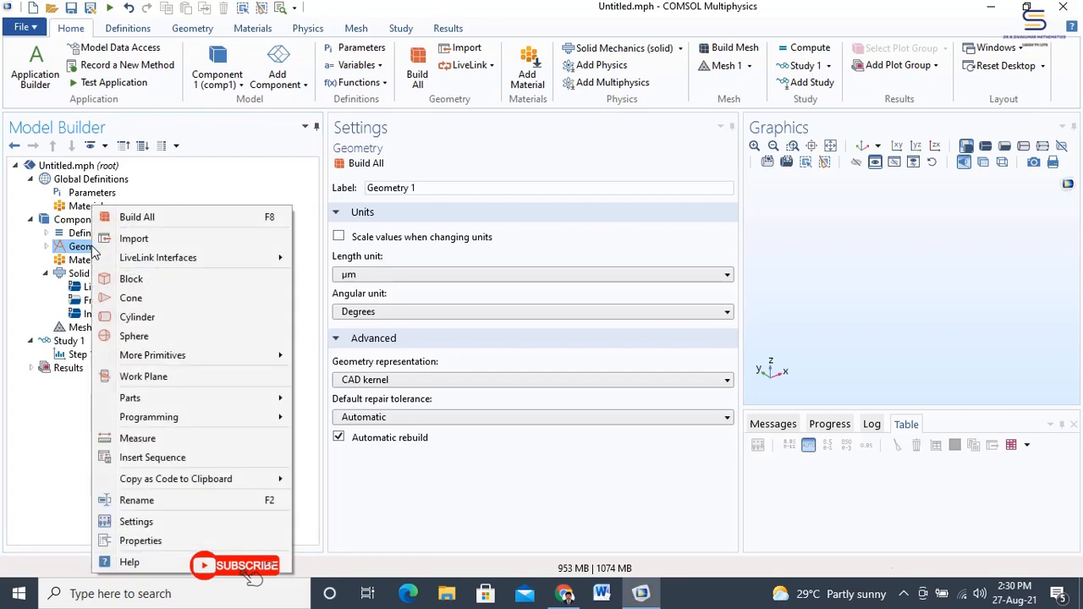
{"action": "left_click", "coordinate": [123, 282]}
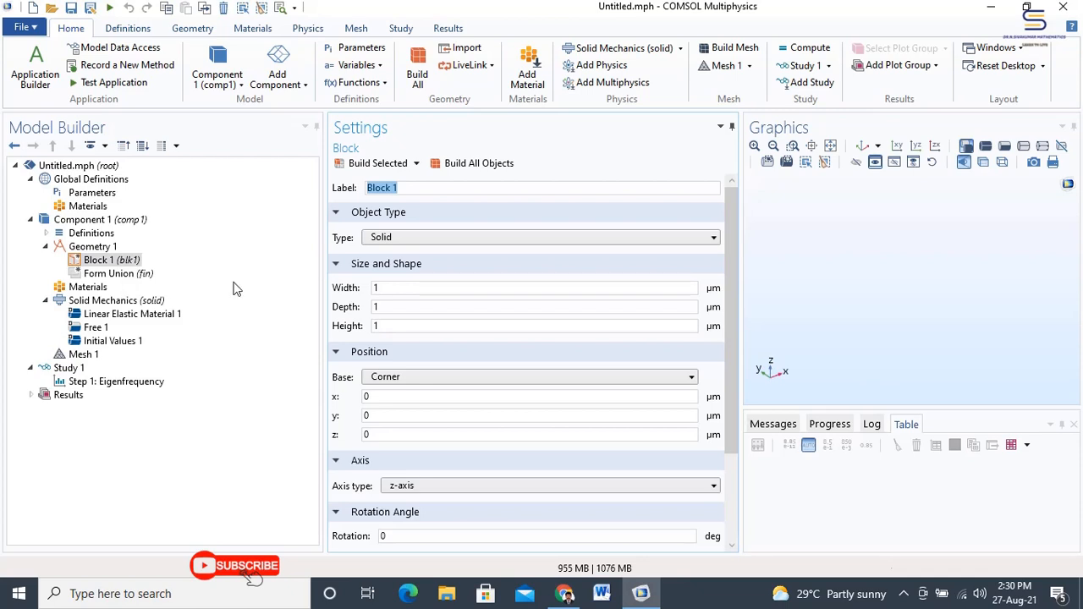
{"action": "left_click", "coordinate": [406, 288]}
{"action": "double_click", "coordinate": [377, 287]}
{"action": "type", "text": "BeamW"}
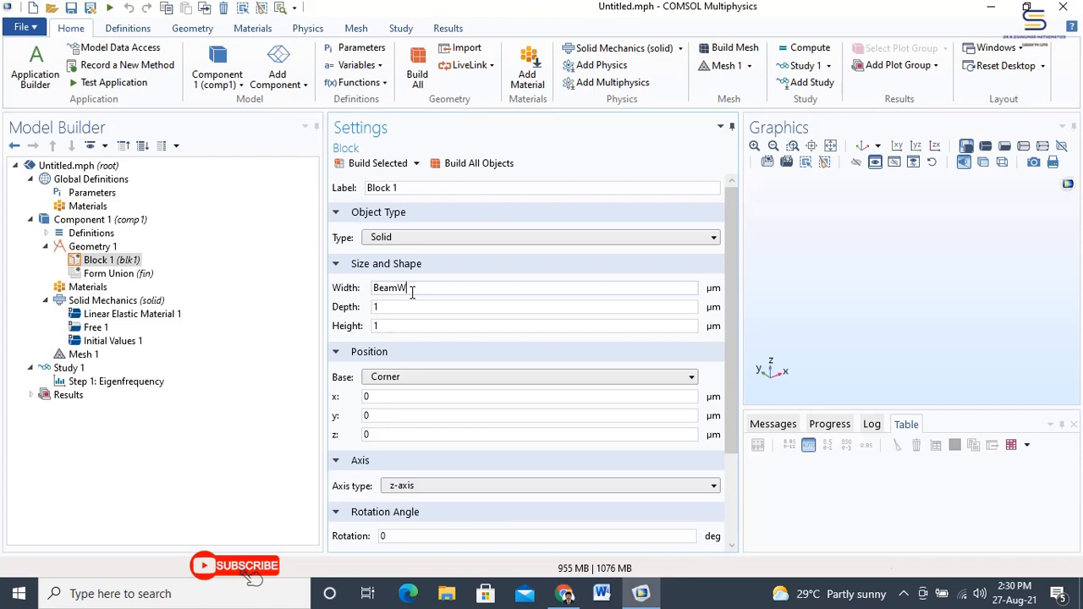
{"action": "double_click", "coordinate": [379, 325]}
{"action": "type", "text": "BeamH"}
{"action": "left_click_drag", "start_coordinate": [391, 307], "coordinate": [347, 311]}
{"action": "type", "text": "B"}
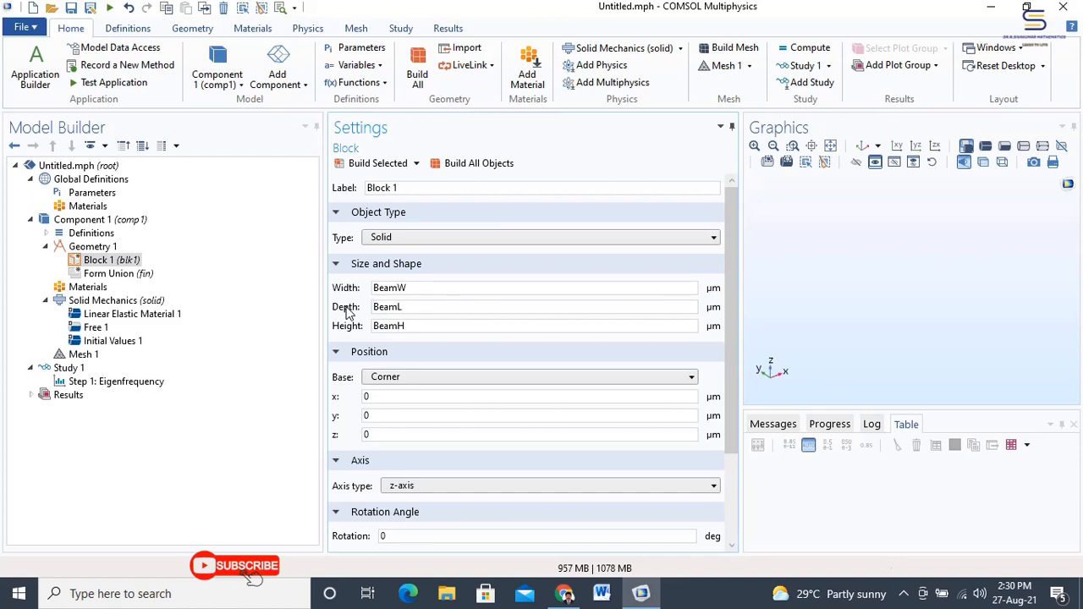
{"action": "left_click", "coordinate": [457, 163]}
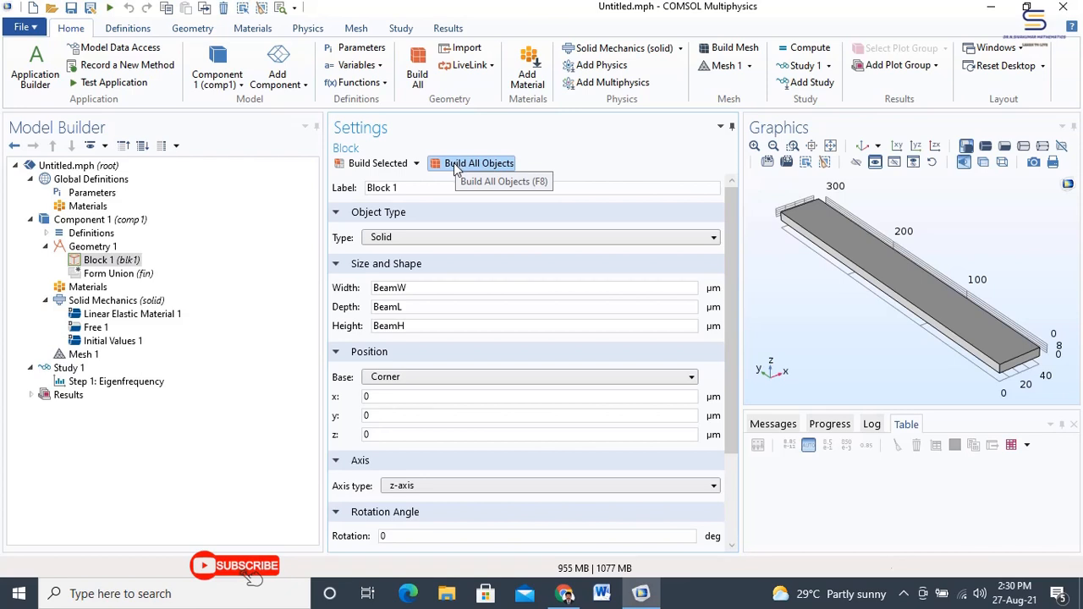
Step: Open the library for adding materials and enlarge its pane so the whole category list fits
{"action": "left_click", "coordinate": [250, 33]}
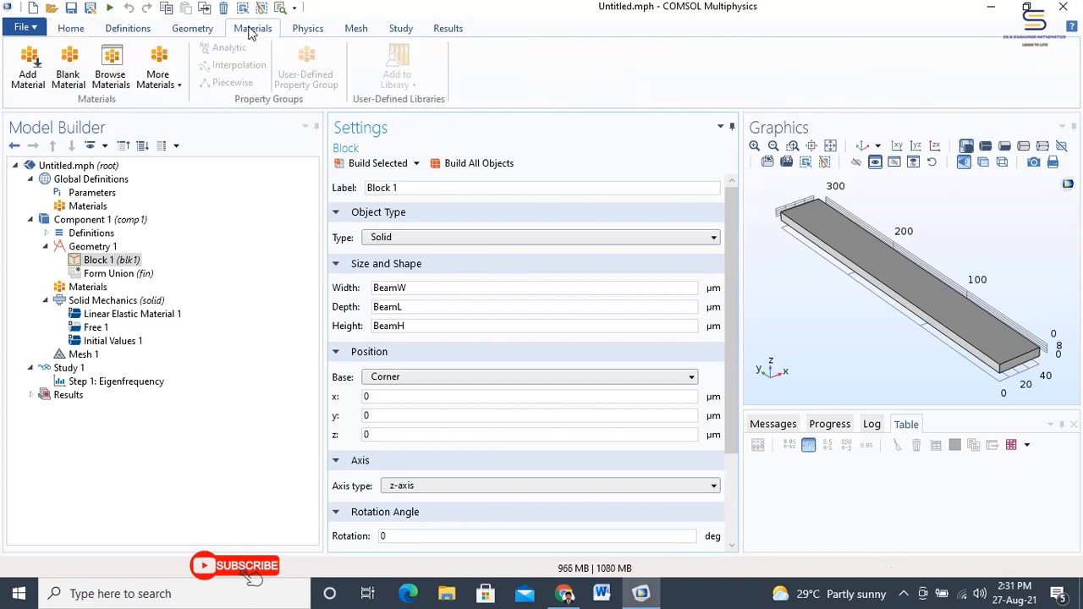
{"action": "left_click", "coordinate": [26, 75]}
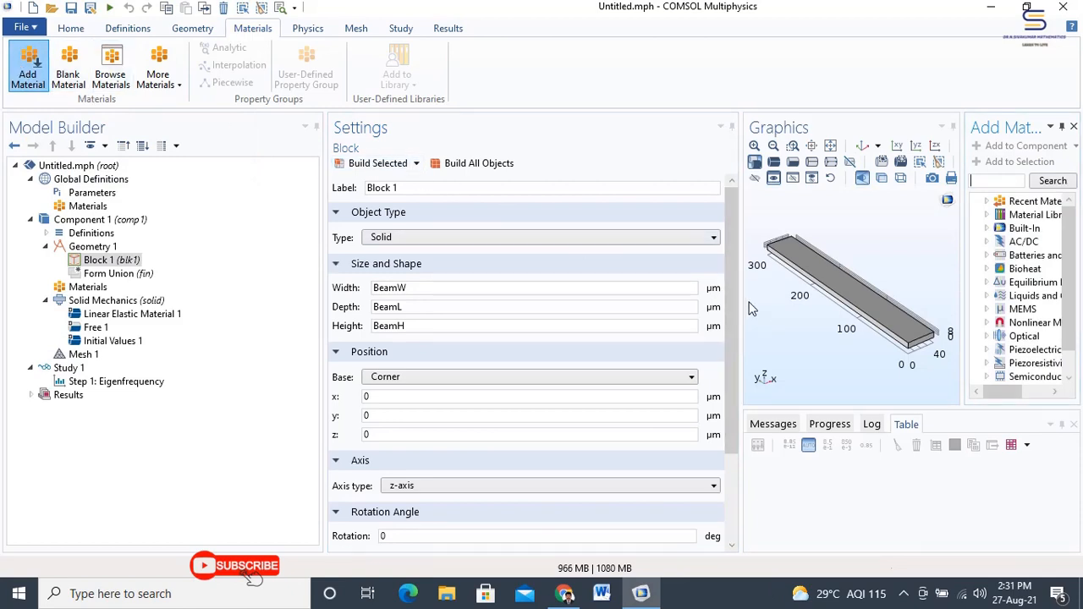
{"action": "left_click_drag", "start_coordinate": [741, 301], "coordinate": [521, 295]}
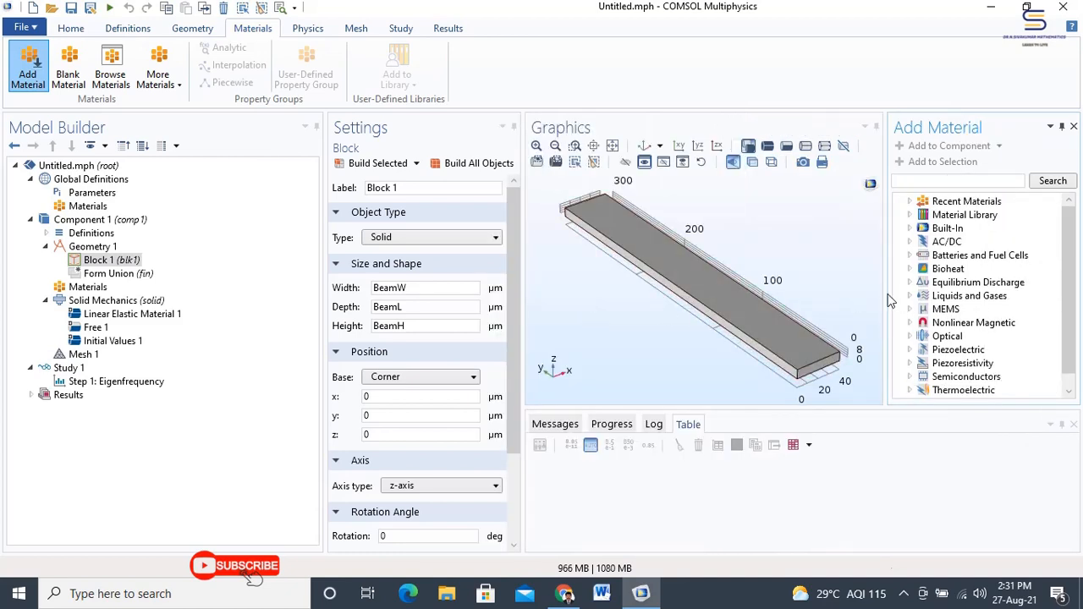
{"action": "left_click_drag", "start_coordinate": [882, 286], "coordinate": [744, 288]}
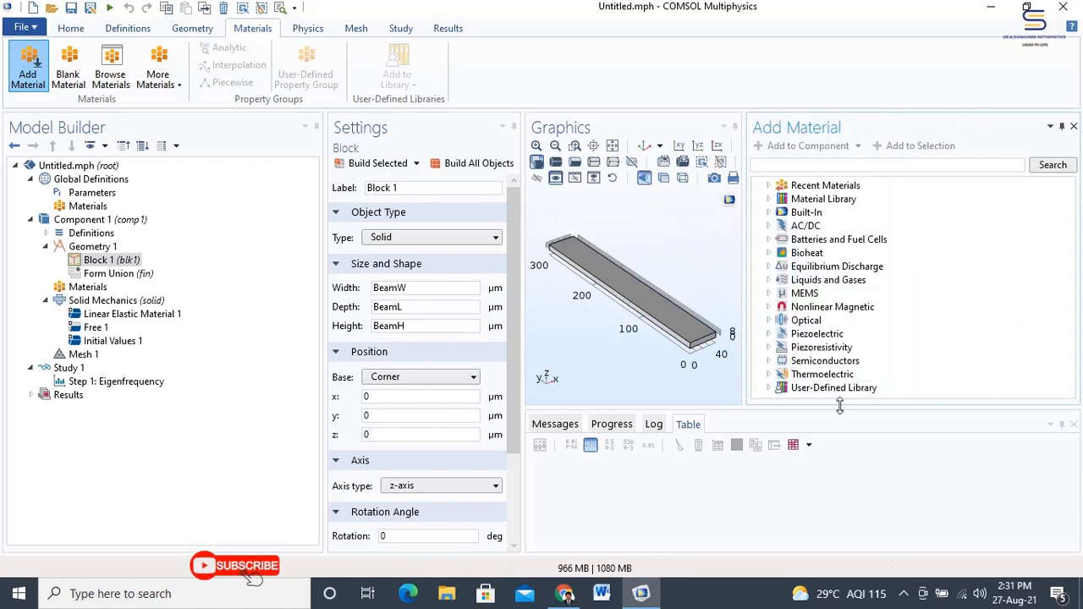
{"action": "left_click_drag", "start_coordinate": [839, 407], "coordinate": [835, 484]}
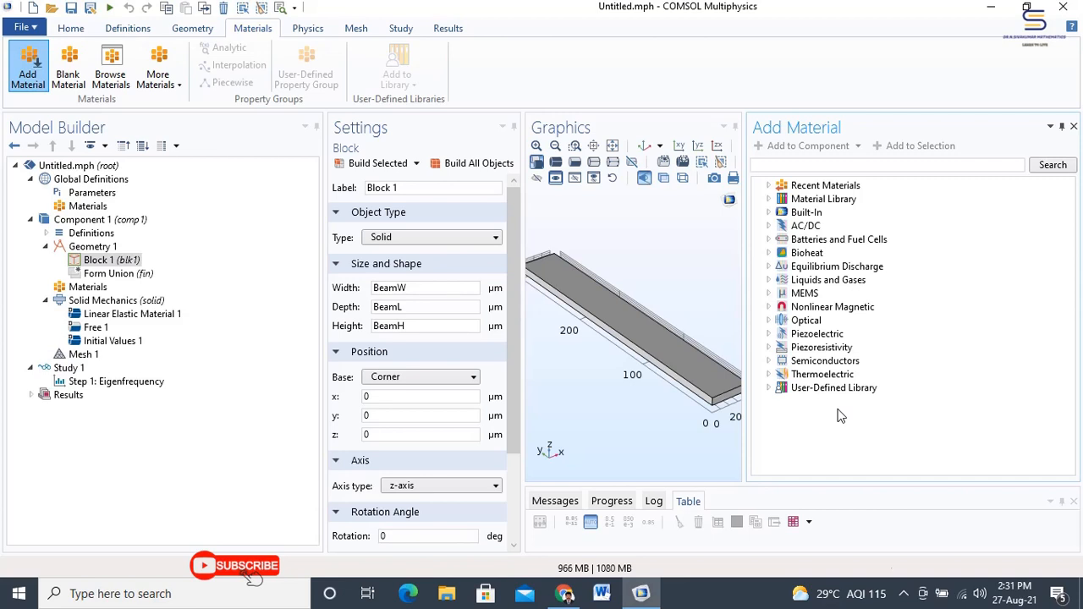
Step: Add the built-in Silicon material to the component and once more to the selection, and close the material library
{"action": "left_click", "coordinate": [768, 213]}
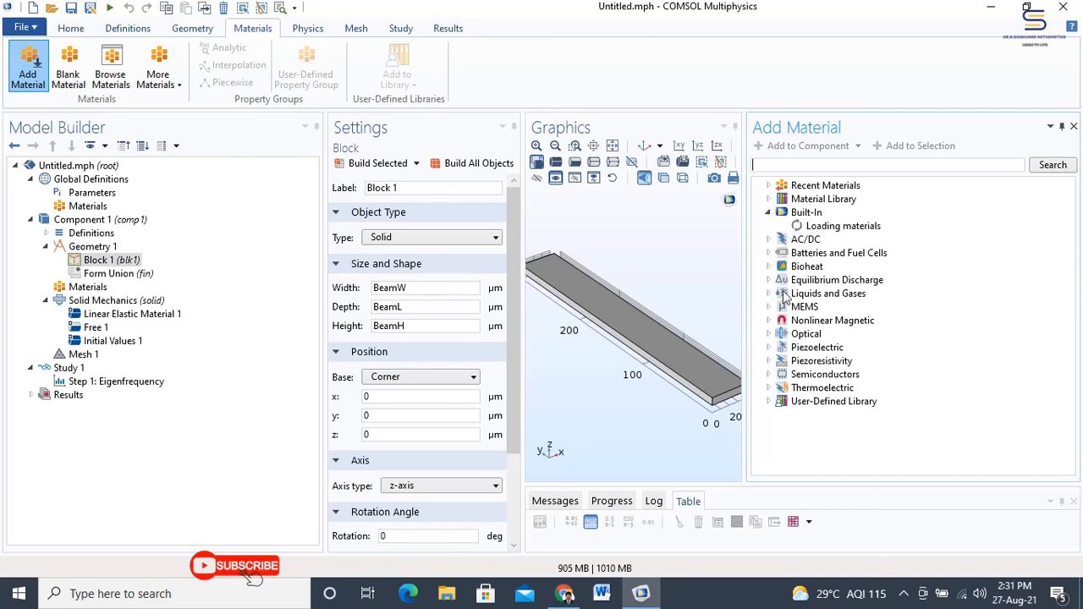
{"action": "scroll", "coordinate": [811, 318], "scroll_direction": "down", "scroll_amount": 7}
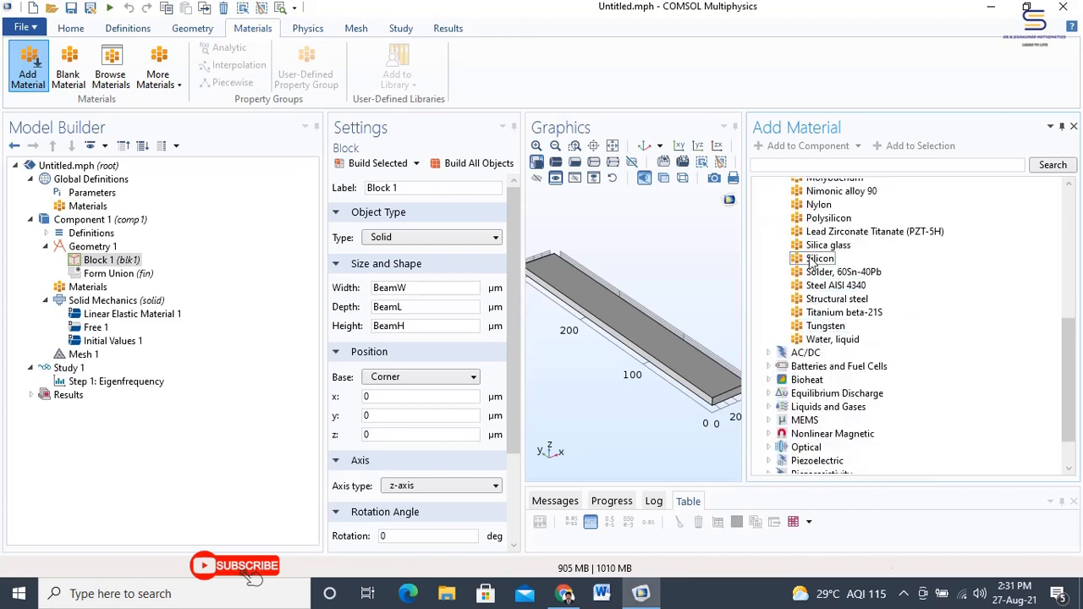
{"action": "left_click", "coordinate": [812, 261]}
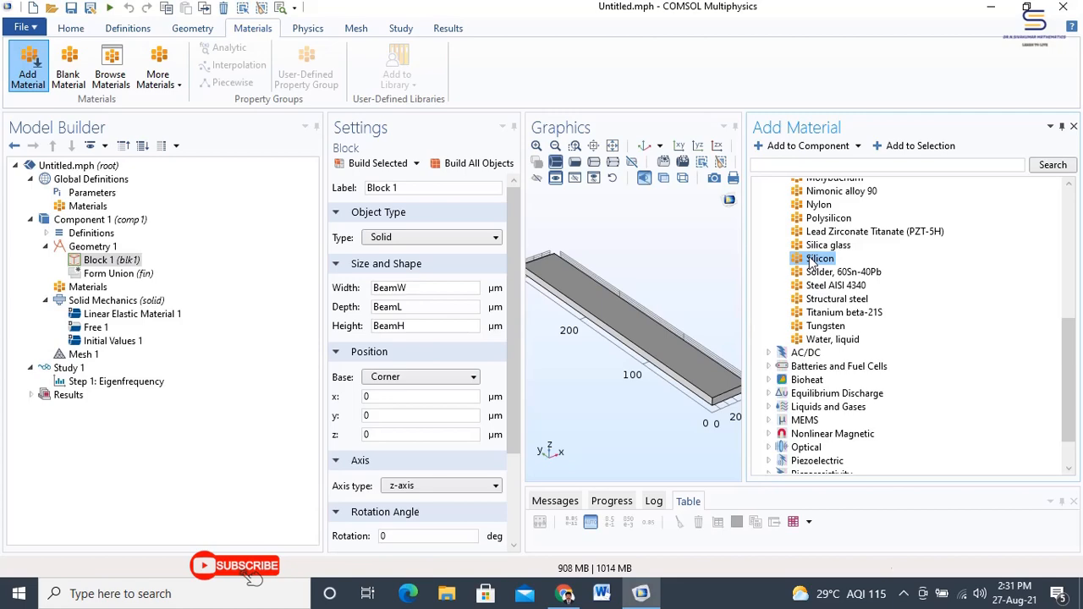
{"action": "double_click", "coordinate": [811, 258]}
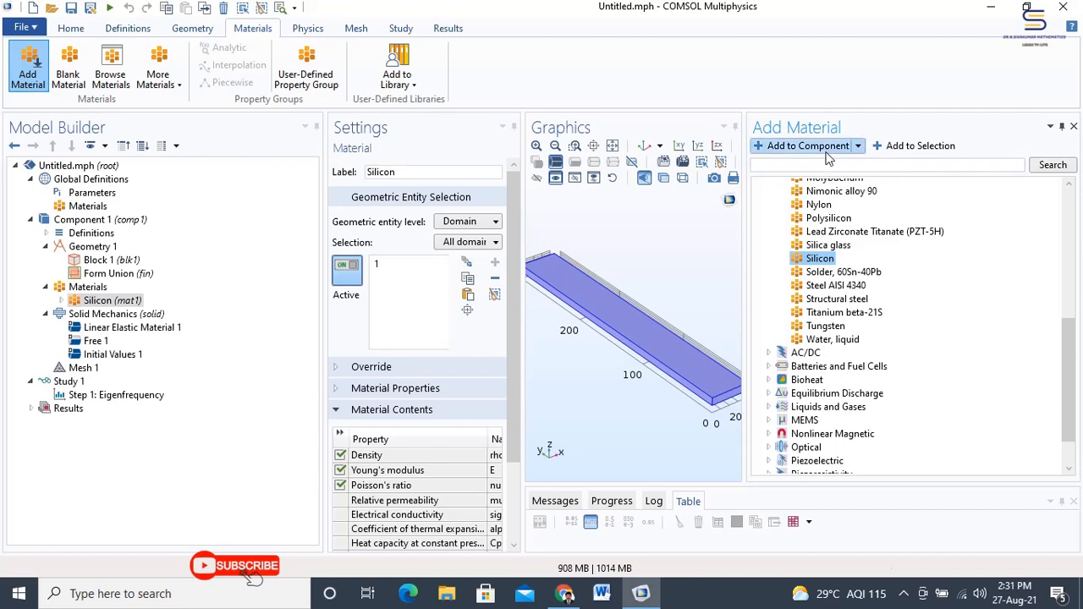
{"action": "left_click", "coordinate": [920, 147]}
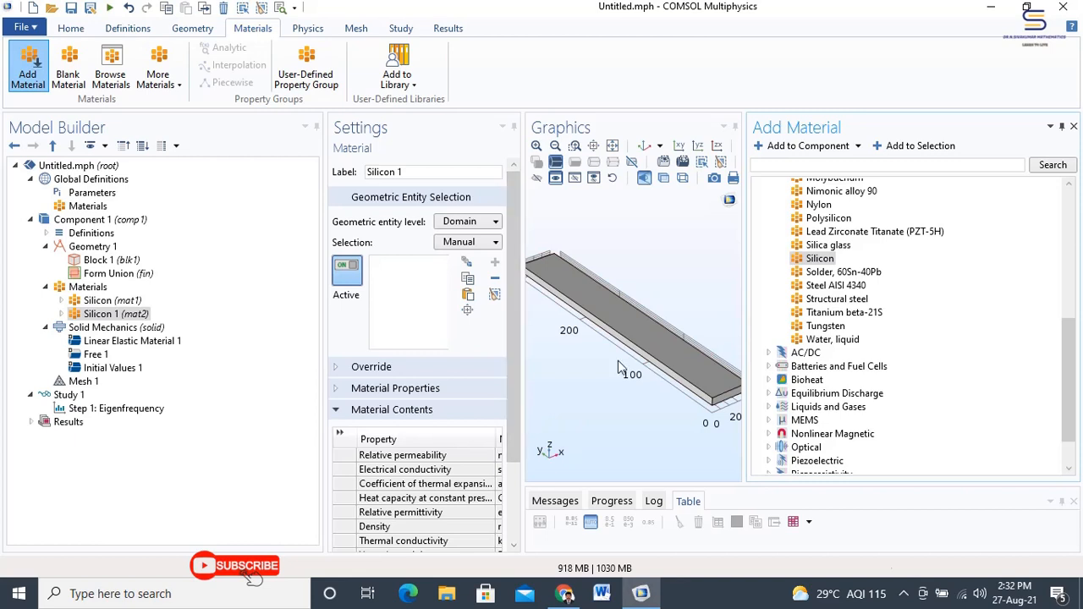
{"action": "left_click", "coordinate": [1072, 127]}
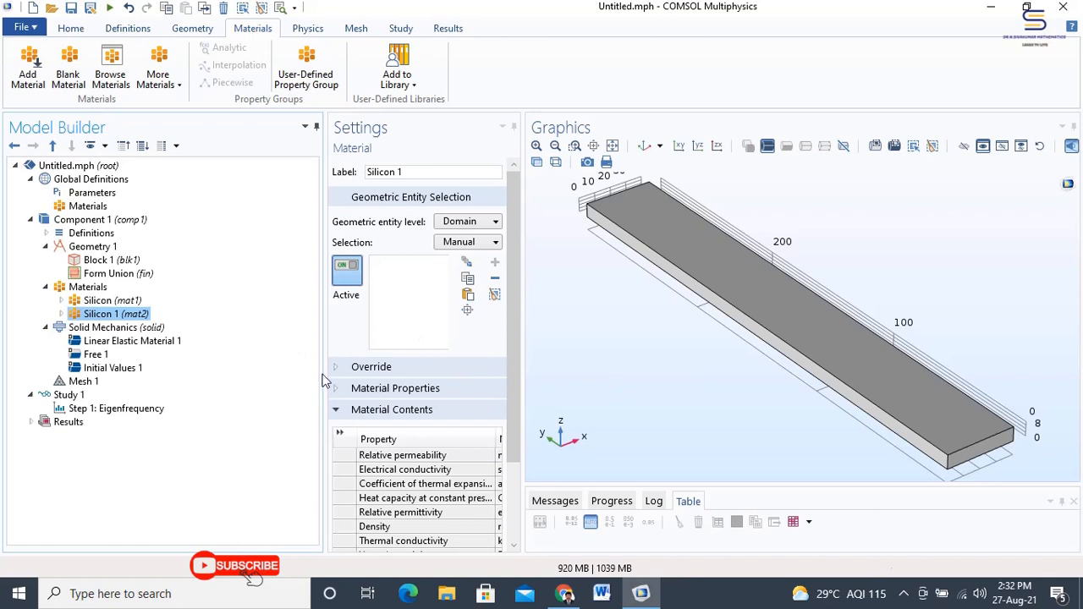
Step: Delete the duplicate Silicon 1 material from the component and check the remaining Silicon material's domain assignment on the beam
{"action": "left_click_drag", "start_coordinate": [325, 372], "coordinate": [190, 357]}
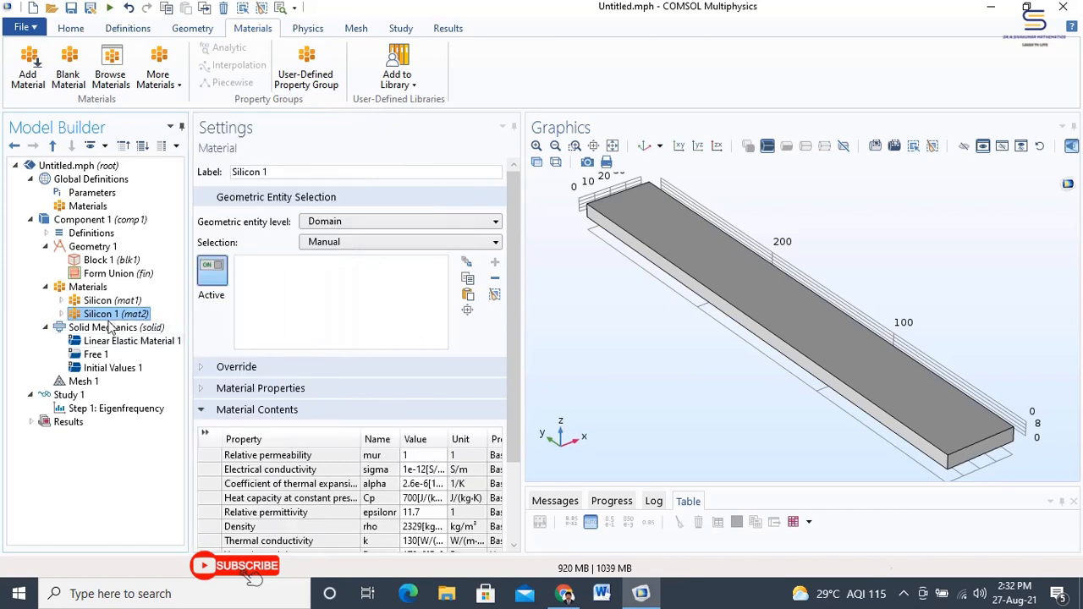
{"action": "left_click", "coordinate": [103, 303]}
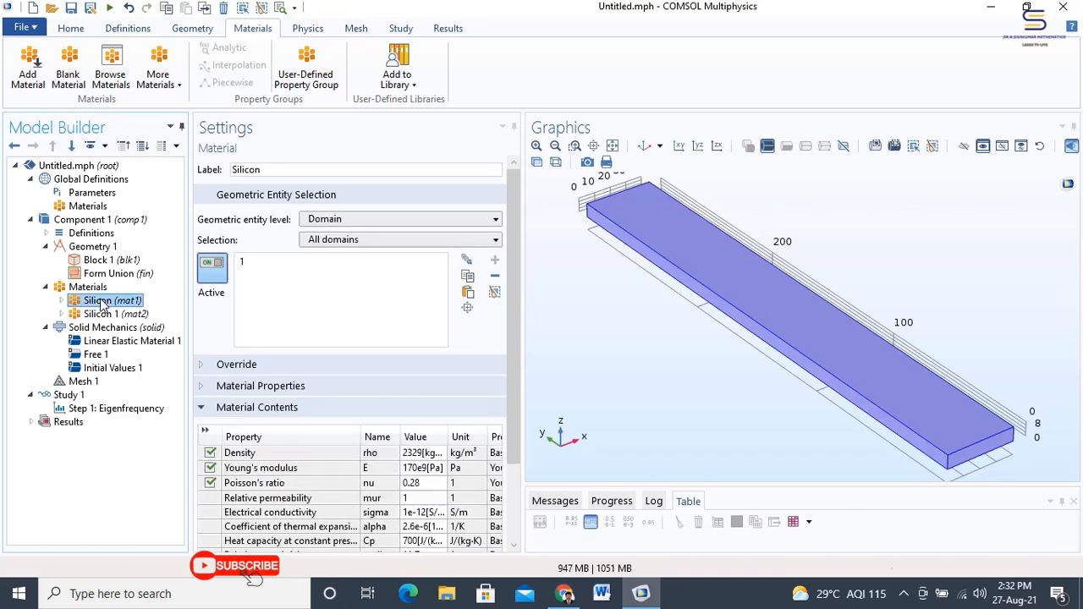
{"action": "double_click", "coordinate": [102, 303]}
{"action": "left_click", "coordinate": [101, 356]}
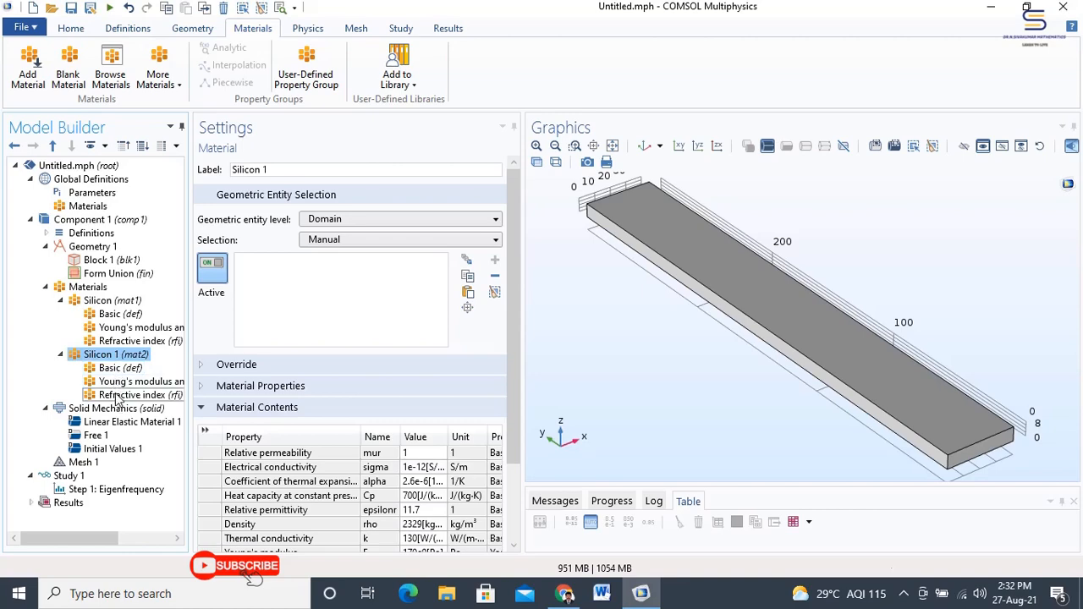
{"action": "right_click", "coordinate": [104, 358]}
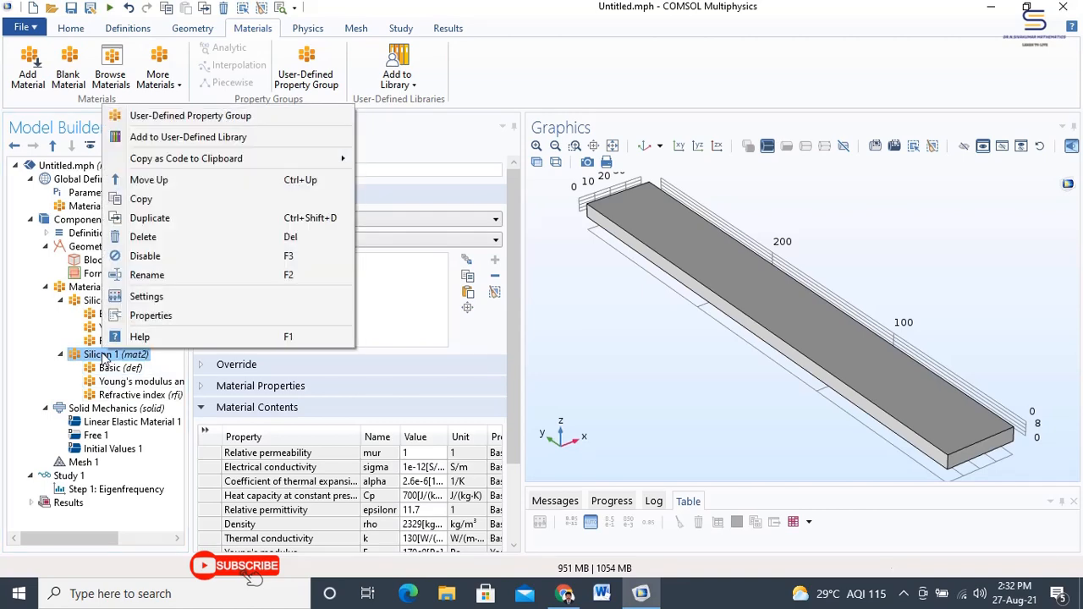
{"action": "left_click", "coordinate": [161, 237]}
{"action": "left_click", "coordinate": [579, 353]}
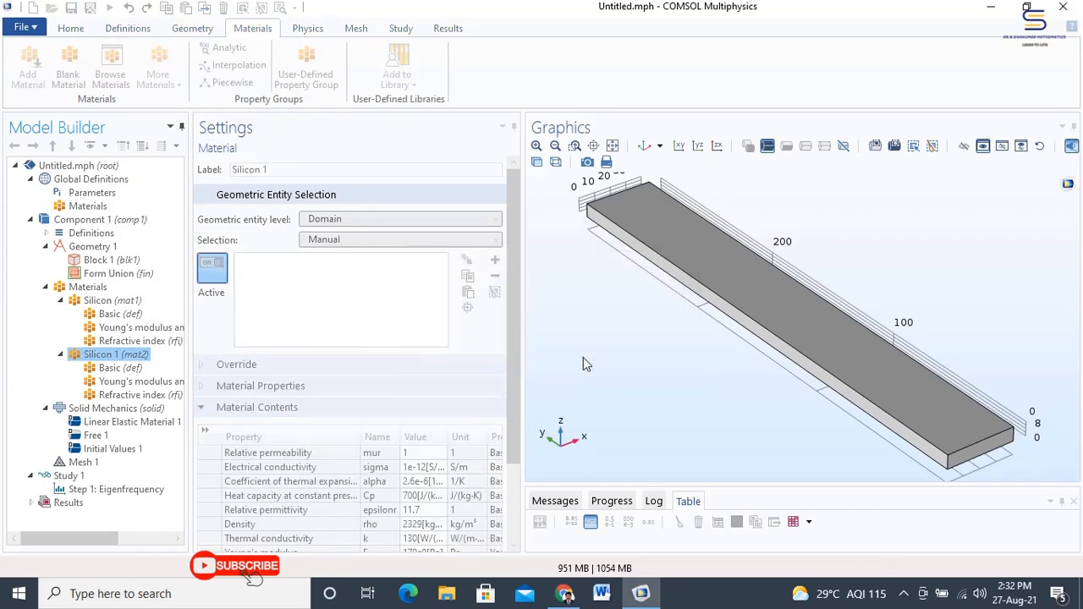
{"action": "left_click", "coordinate": [113, 302]}
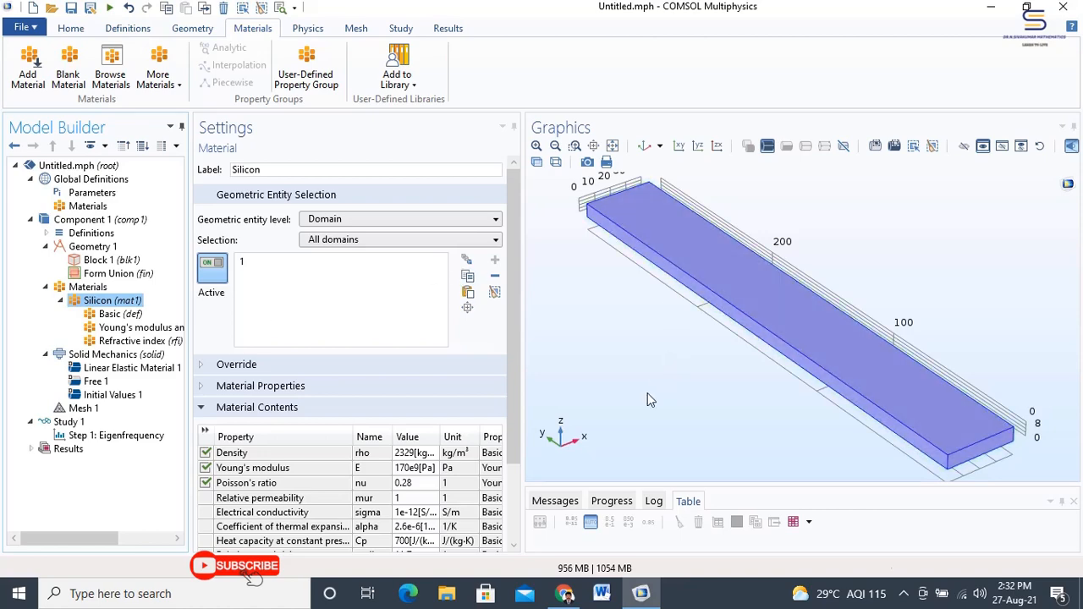
{"action": "left_click_drag", "start_coordinate": [659, 236], "coordinate": [623, 230]}
{"action": "left_click", "coordinate": [616, 147]}
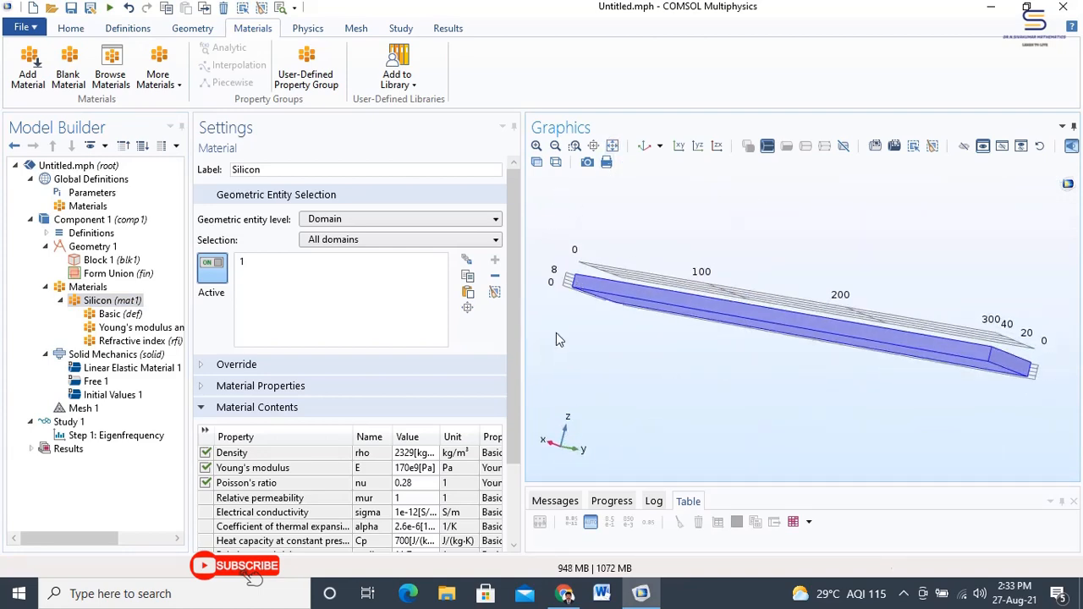
{"action": "left_click_drag", "start_coordinate": [625, 339], "coordinate": [630, 375]}
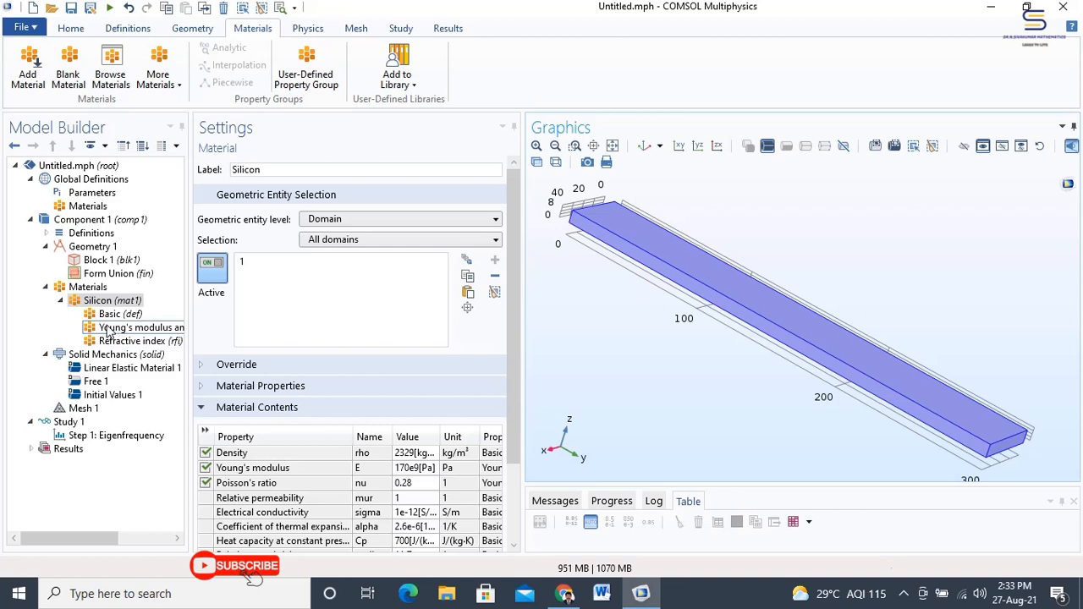
{"action": "left_click", "coordinate": [310, 32]}
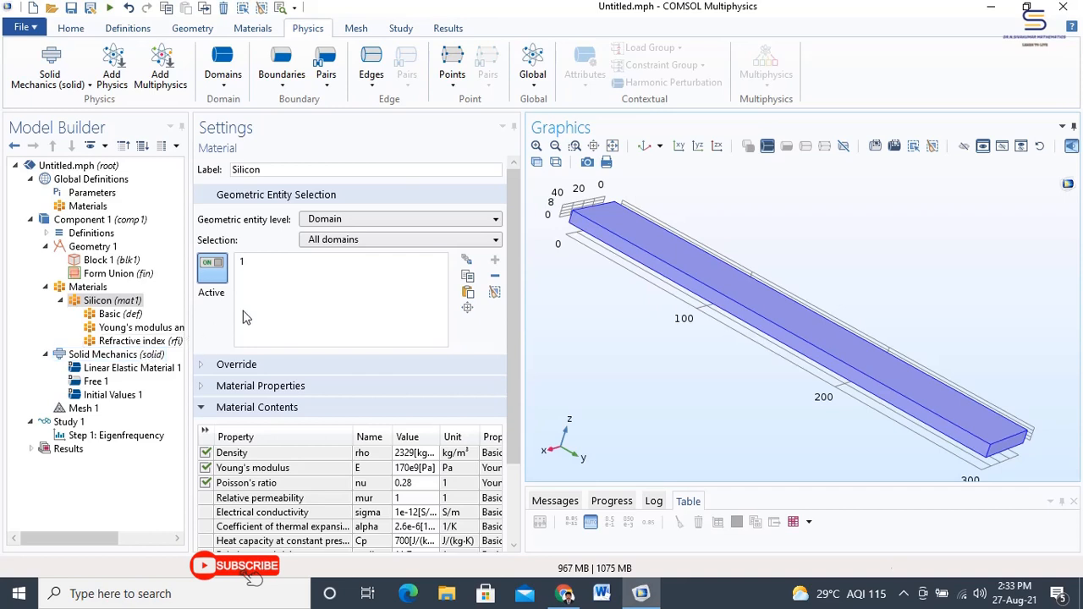
{"action": "left_click", "coordinate": [401, 29]}
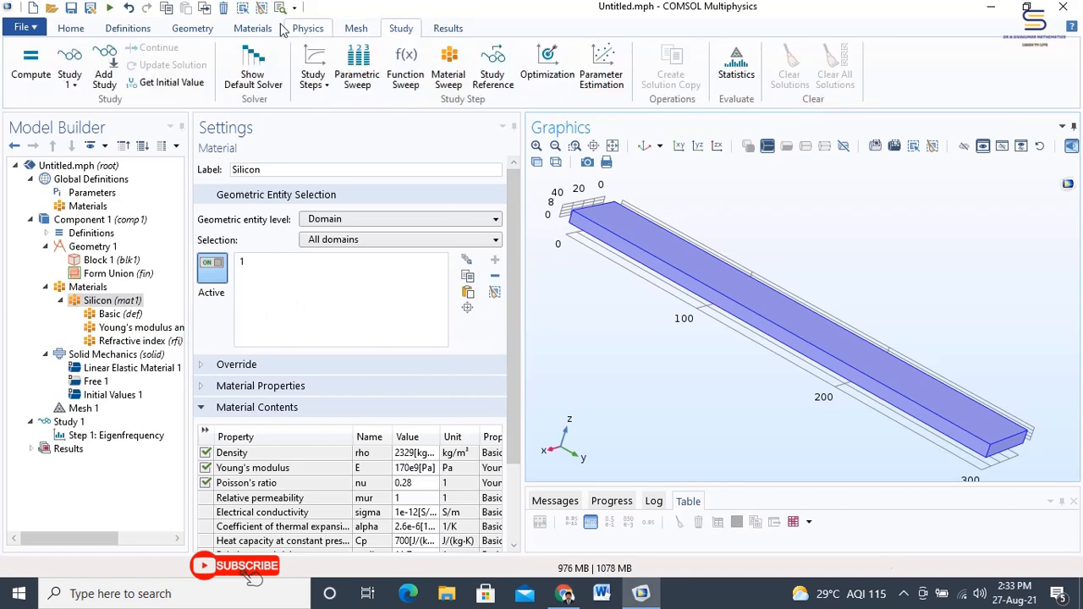
{"action": "left_click", "coordinate": [251, 30]}
{"action": "left_click", "coordinate": [194, 30]}
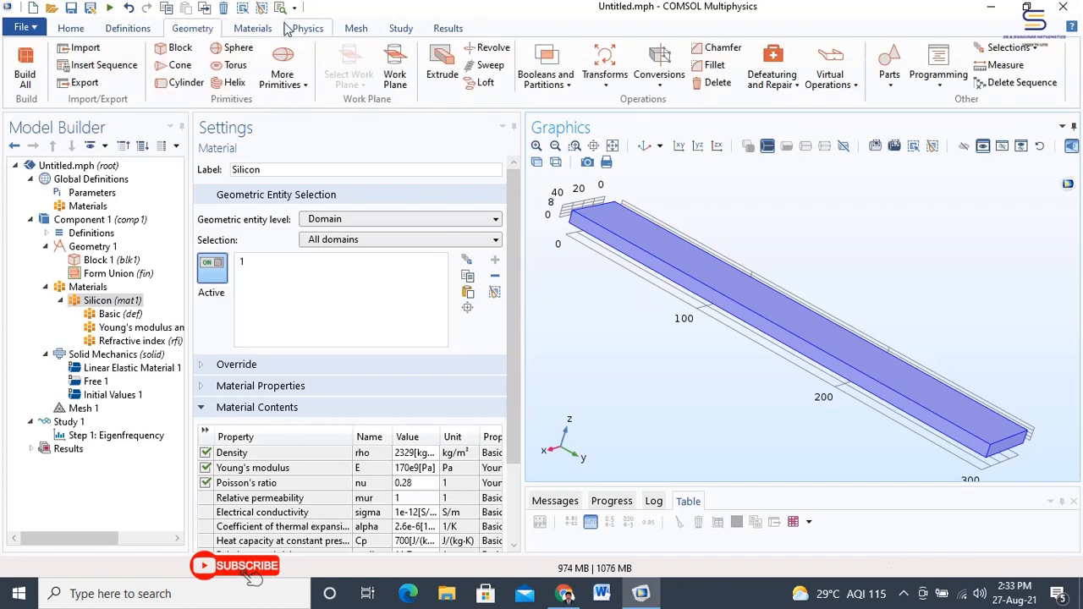
{"action": "left_click", "coordinate": [318, 30]}
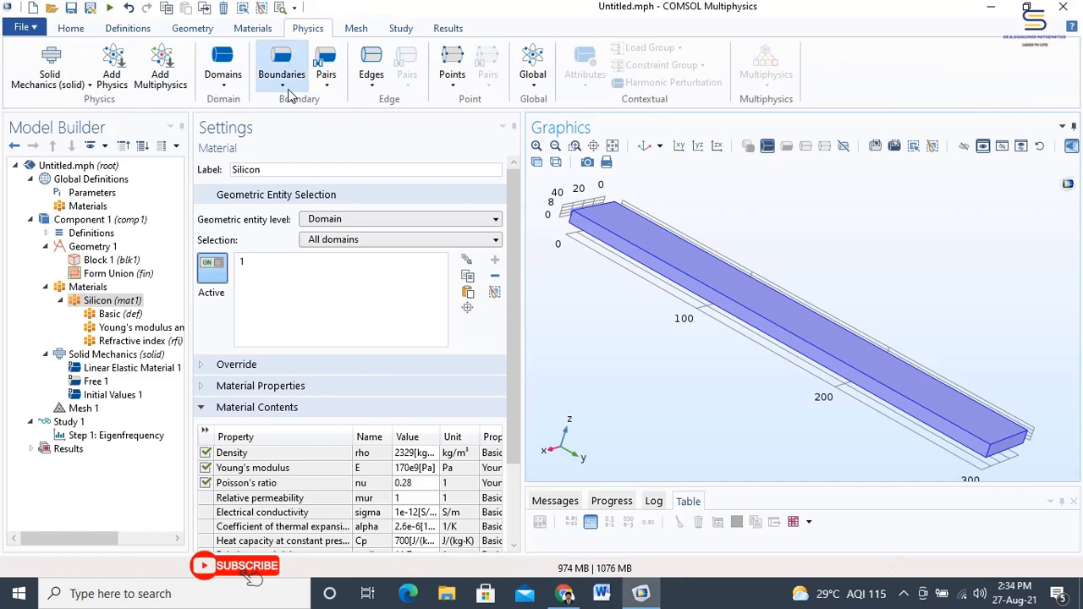
{"action": "left_click", "coordinate": [903, 593]}
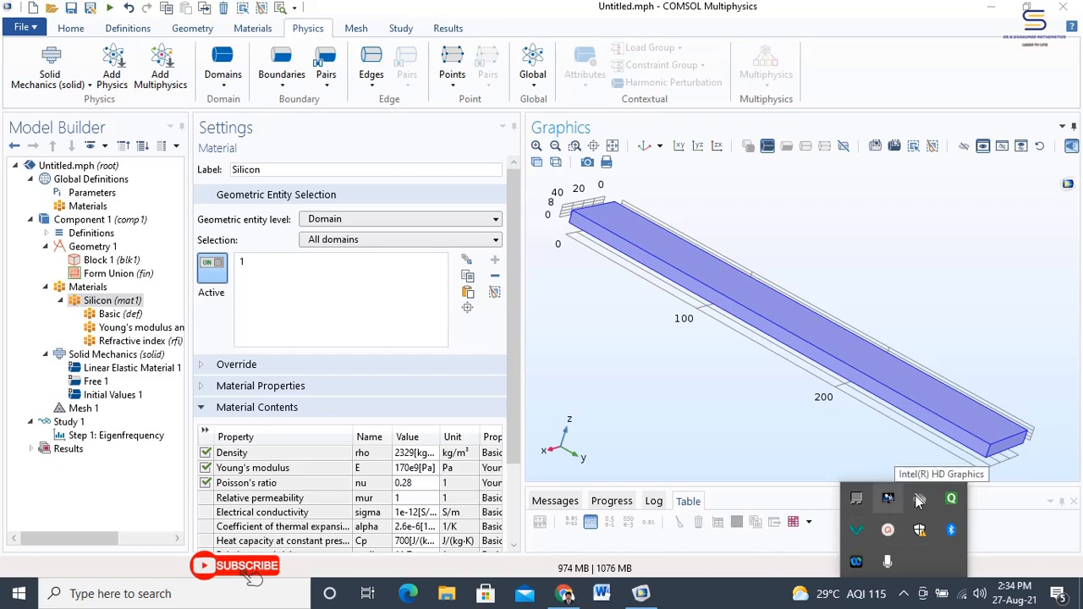
{"action": "left_click", "coordinate": [888, 531]}
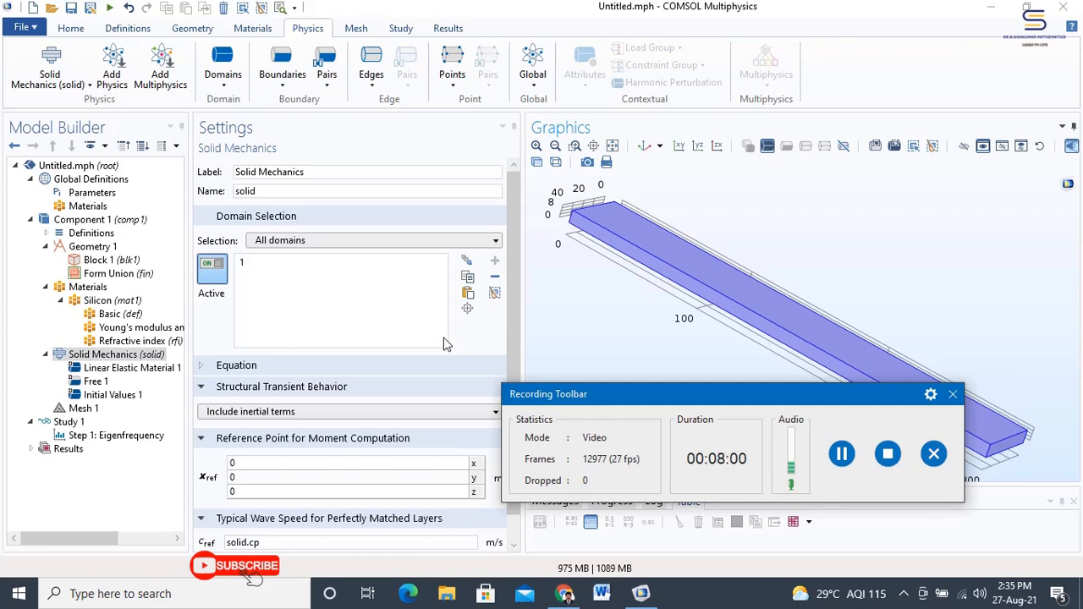
Step: Add a Fixed Constraint to Solid Mechanics and assign it to boundary 2 at the end of the beam
{"action": "right_click", "coordinate": [91, 360]}
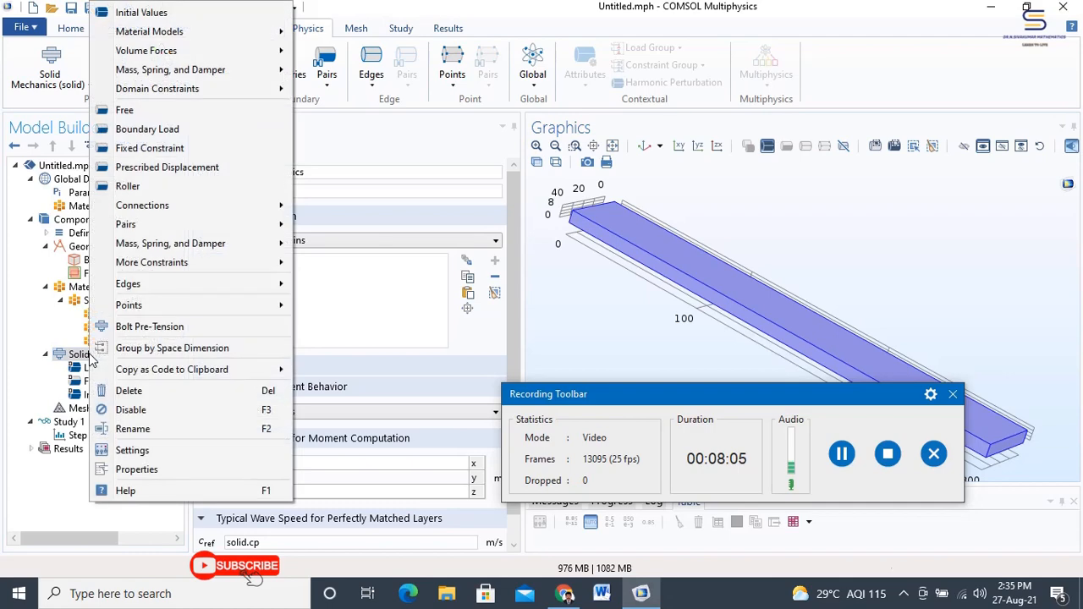
{"action": "left_click", "coordinate": [155, 152]}
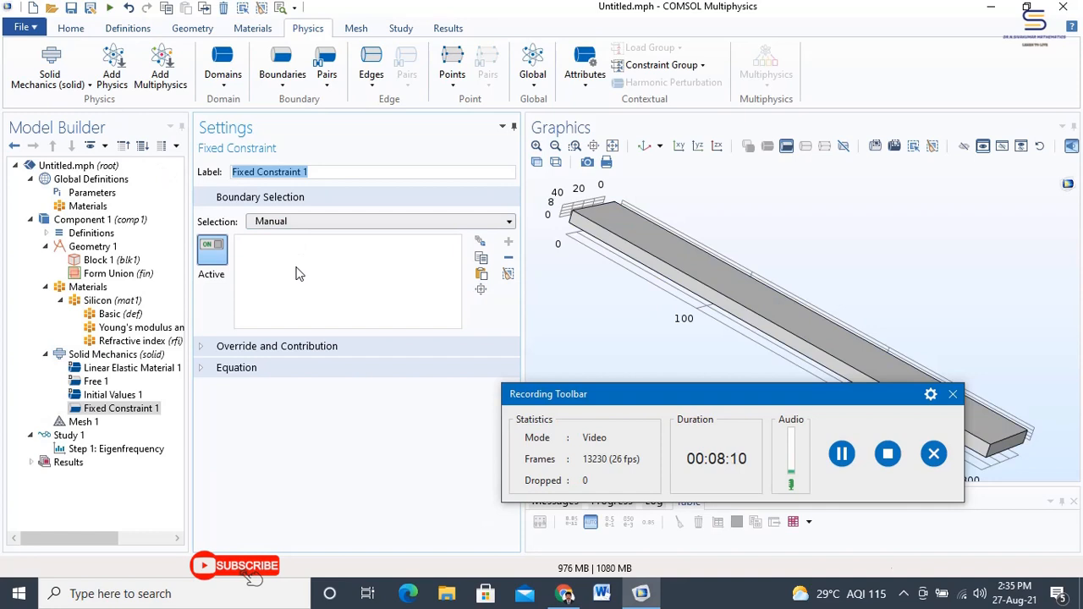
{"action": "left_click", "coordinate": [482, 279]}
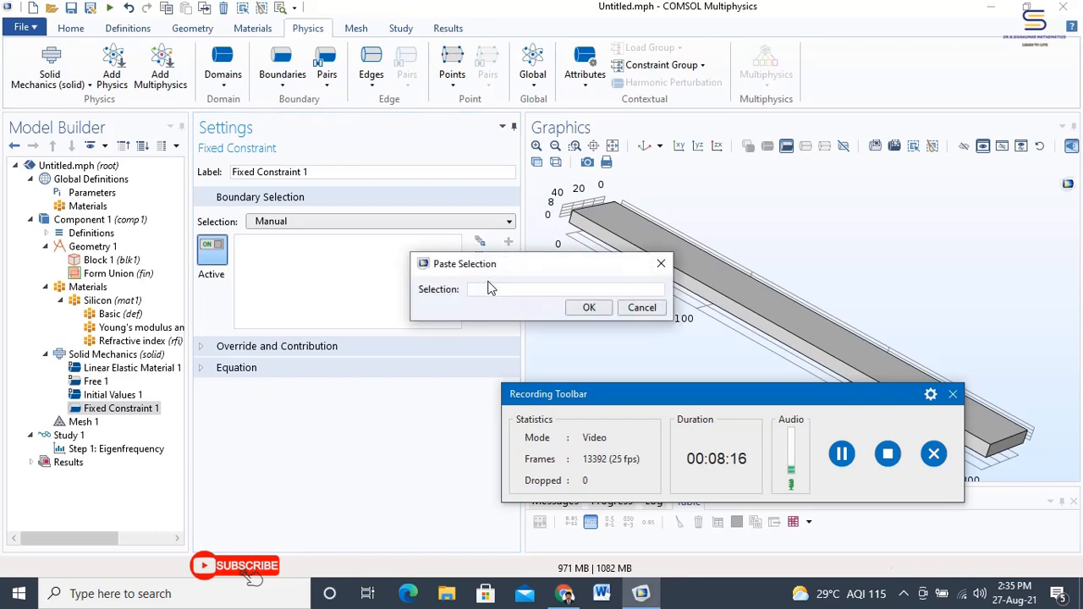
{"action": "type", "text": "2"}
{"action": "left_click", "coordinate": [588, 308]}
{"action": "left_click_drag", "start_coordinate": [638, 255], "coordinate": [739, 328]}
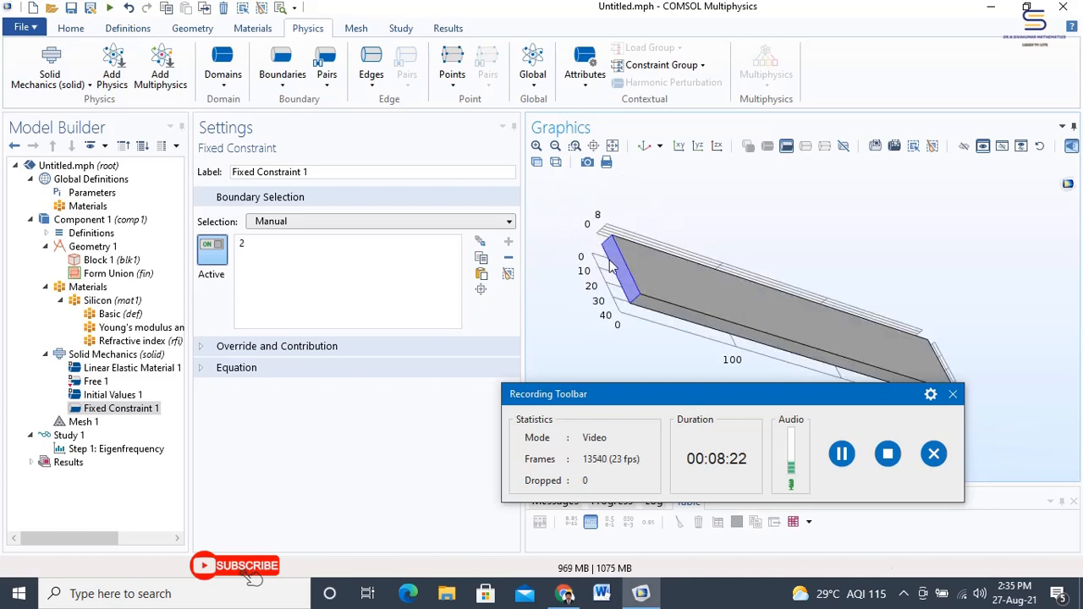
{"action": "left_click_drag", "start_coordinate": [844, 392], "coordinate": [818, 608]}
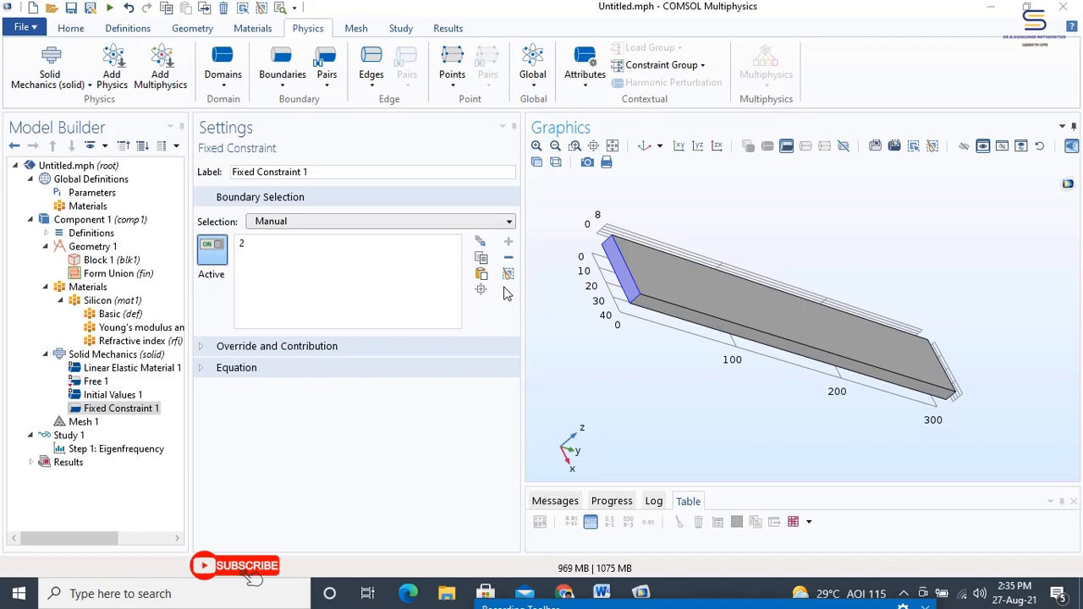
Step: Add a Free Tetrahedral operation to Mesh 1 for the remaining geometry
{"action": "left_click", "coordinate": [88, 422]}
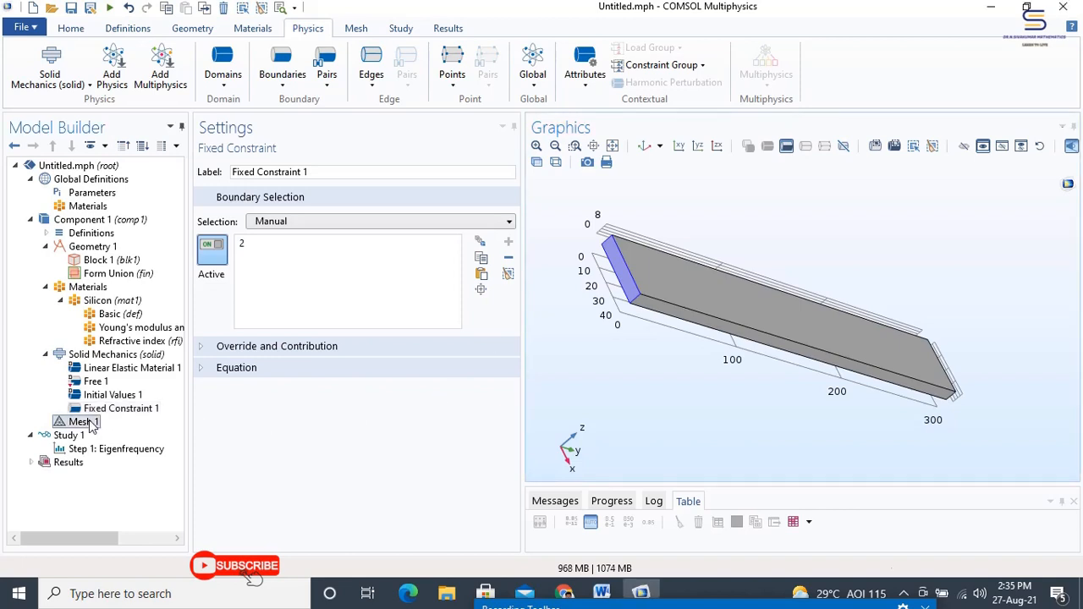
{"action": "right_click", "coordinate": [91, 426]}
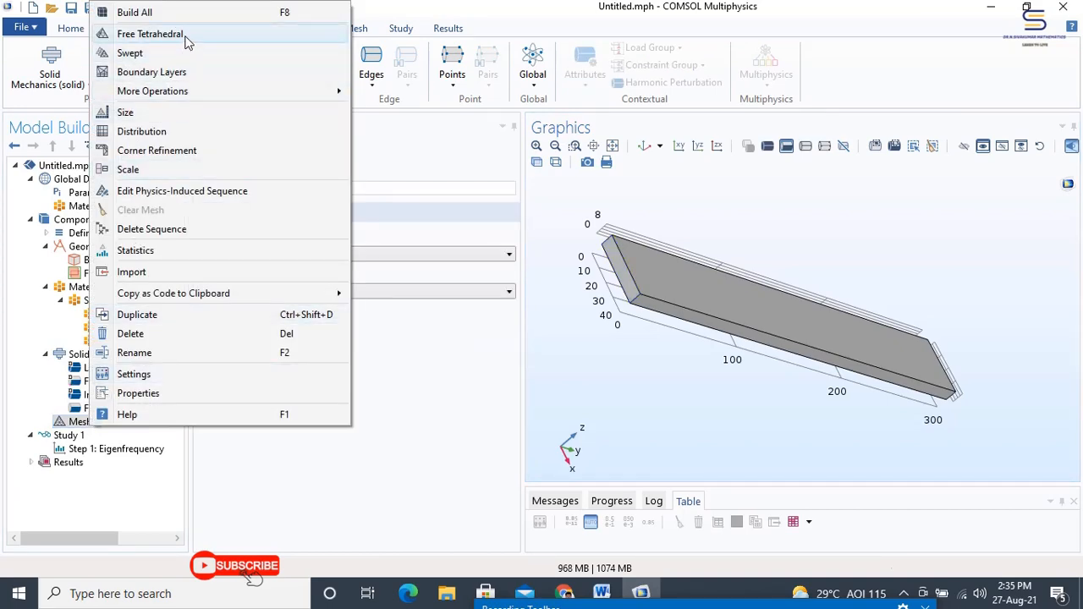
{"action": "left_click", "coordinate": [150, 34]}
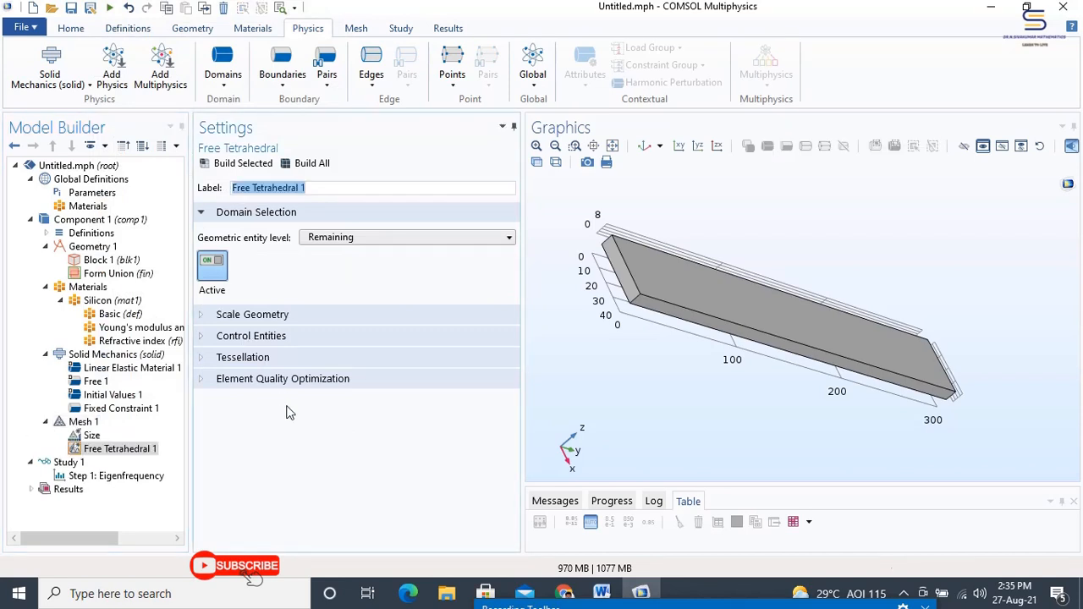
Step: Add a Size node to the free tetrahedral mesh with the predefined Extremely fine element size, and build the whole mesh
{"action": "right_click", "coordinate": [111, 455]}
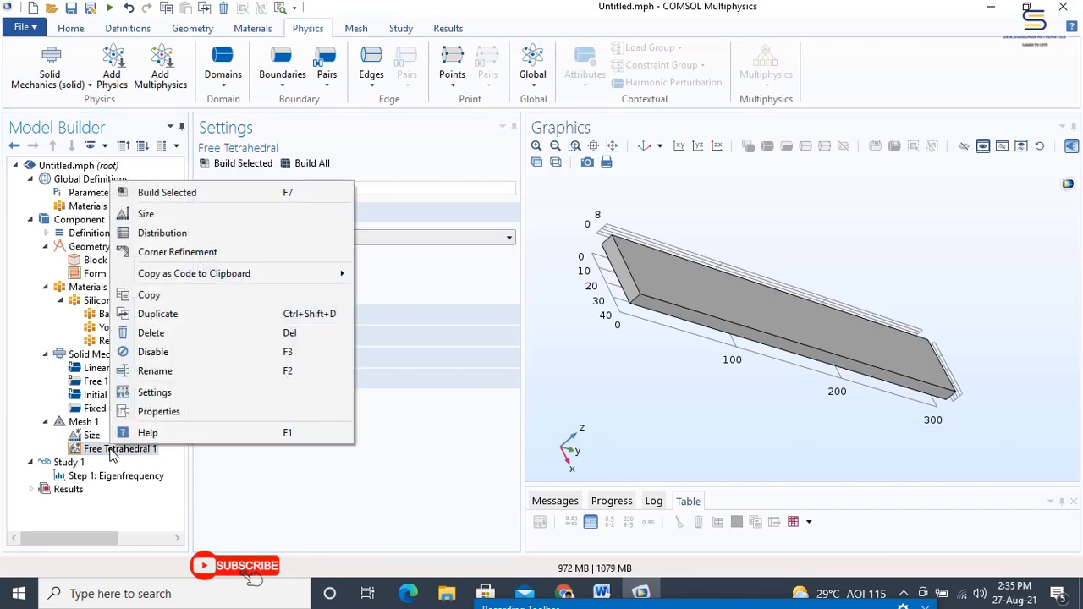
{"action": "left_click", "coordinate": [175, 211]}
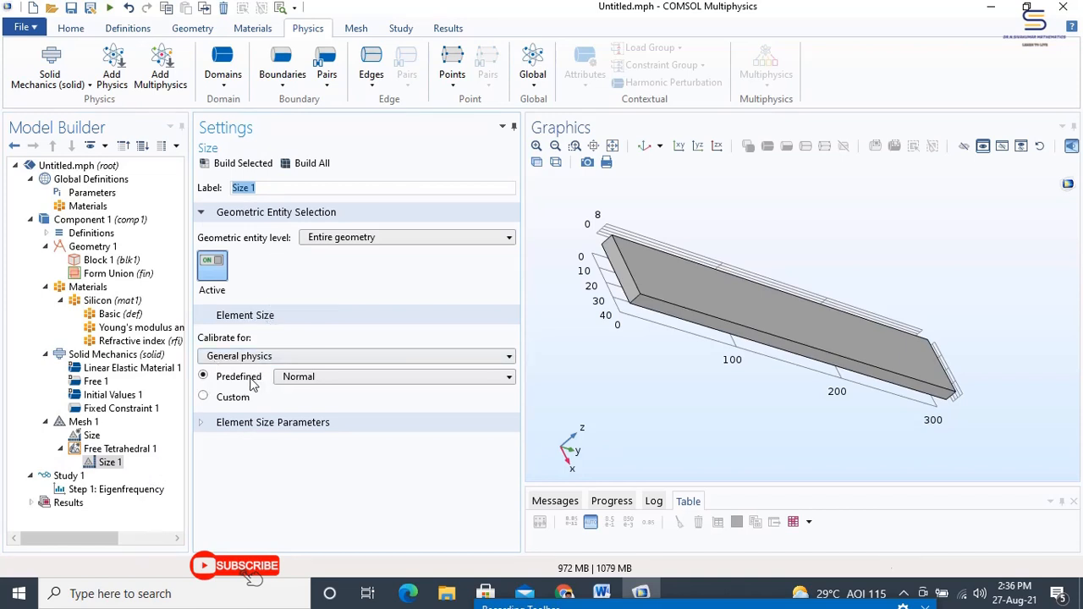
{"action": "left_click", "coordinate": [321, 383]}
{"action": "left_click", "coordinate": [322, 392]}
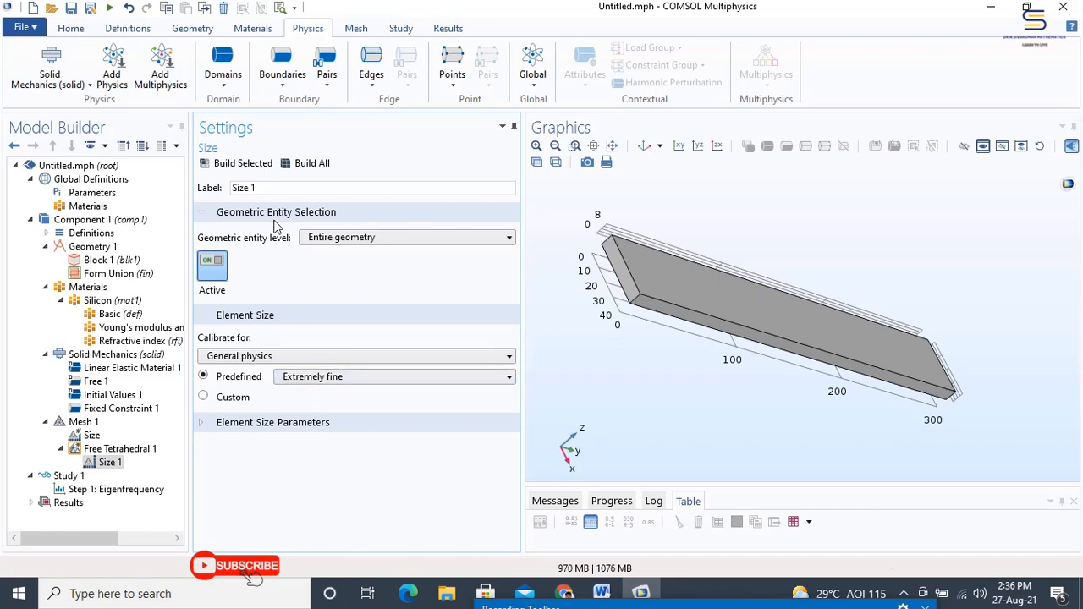
{"action": "left_click", "coordinate": [318, 166]}
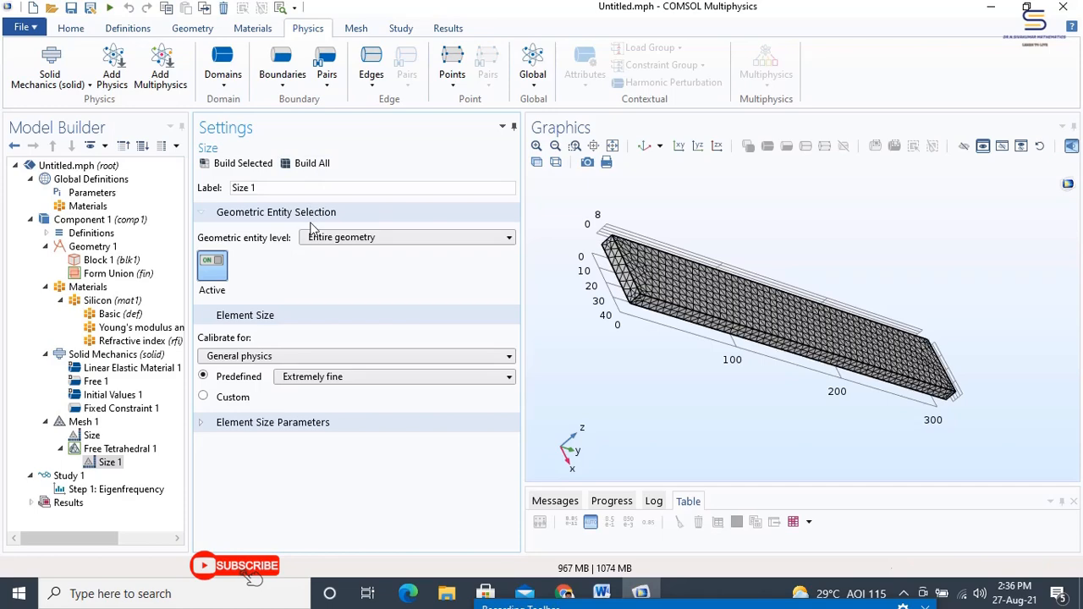
{"action": "left_click_drag", "start_coordinate": [683, 383], "coordinate": [622, 392]}
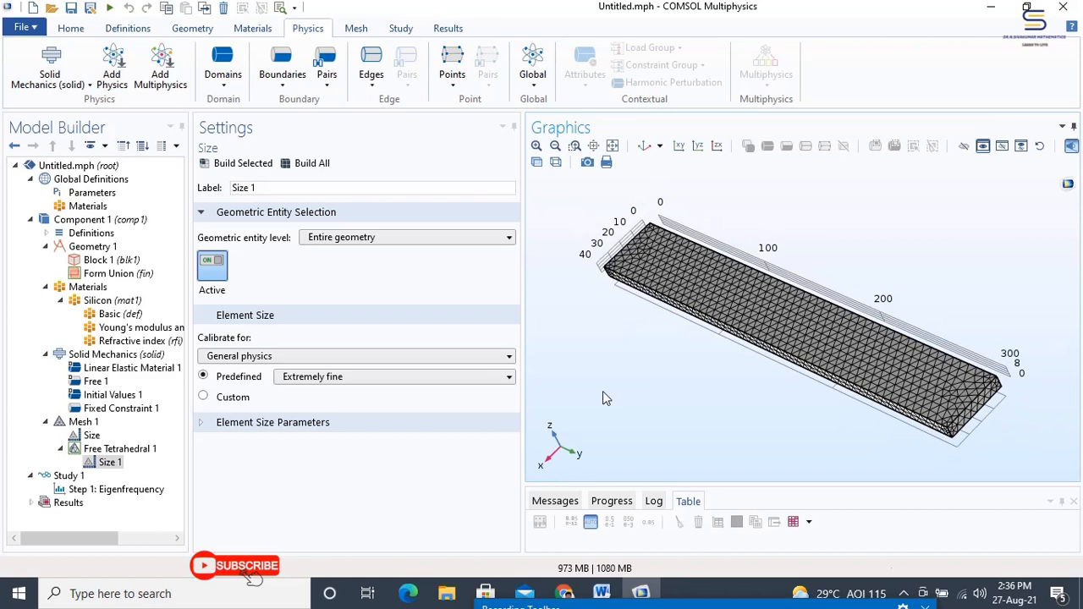
Step: Compute the eigenfrequency study with its default settings and view the resulting mode shape from the beam's side
{"action": "left_click", "coordinate": [119, 490]}
{"action": "right_click", "coordinate": [119, 490]}
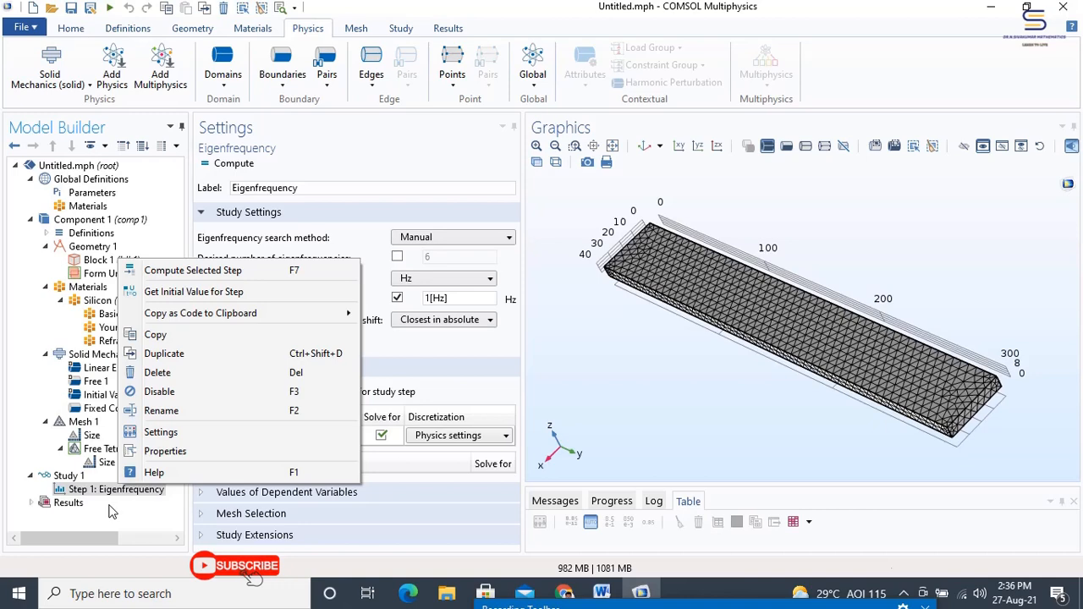
{"action": "left_click", "coordinate": [109, 506]}
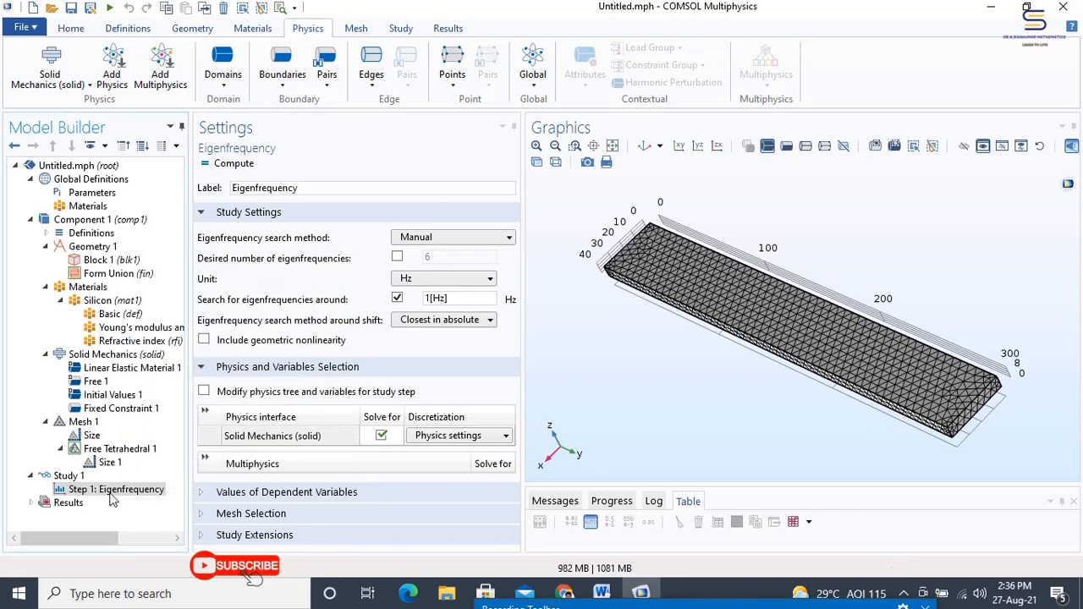
{"action": "left_click", "coordinate": [401, 28]}
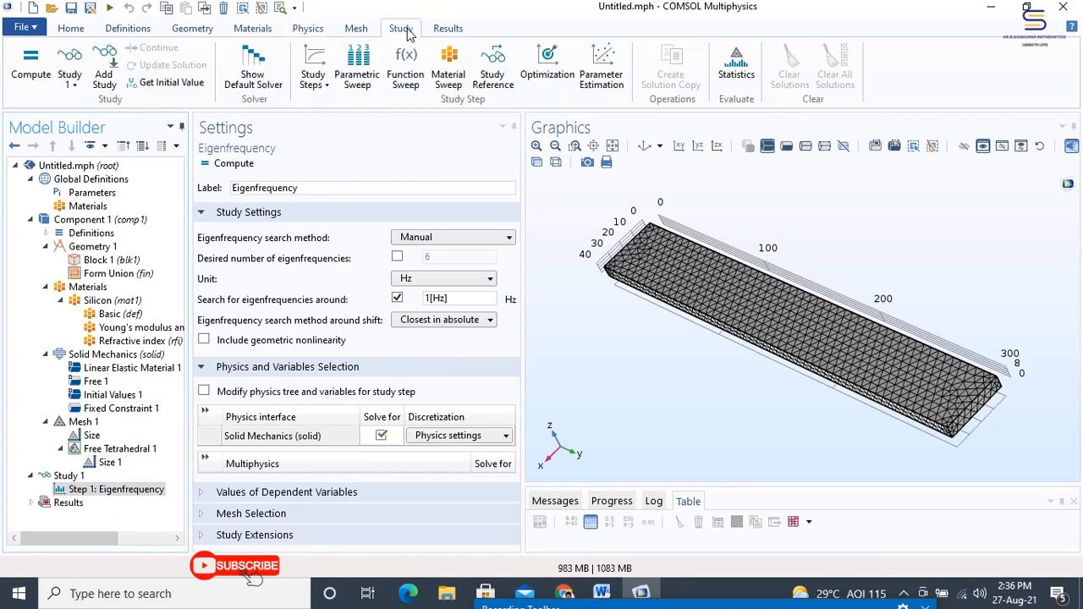
{"action": "left_click", "coordinate": [27, 74]}
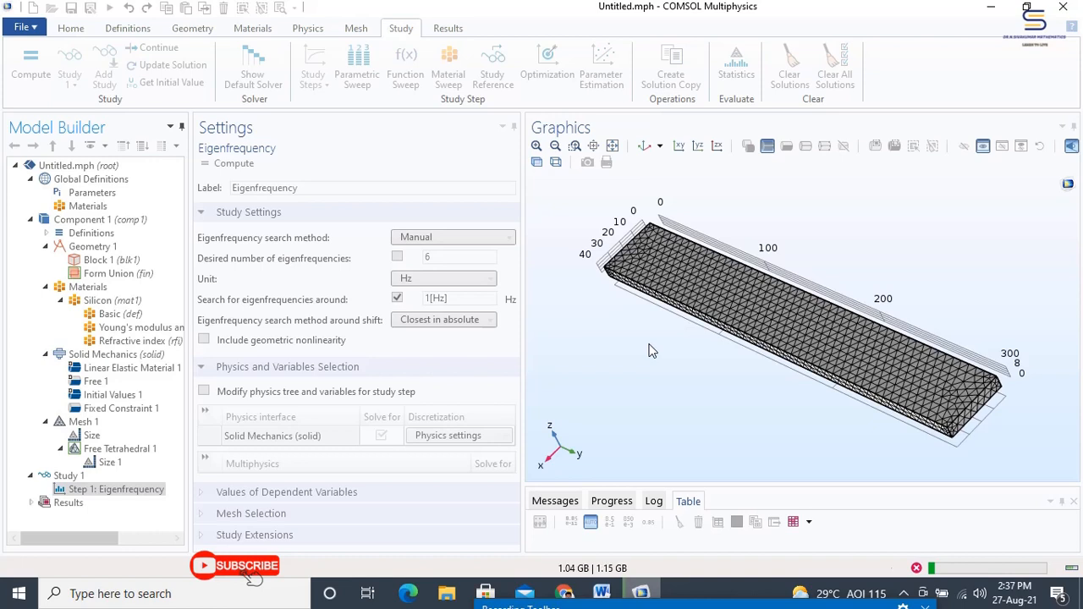
{"action": "mouse_move", "coordinate": [949, 574]}
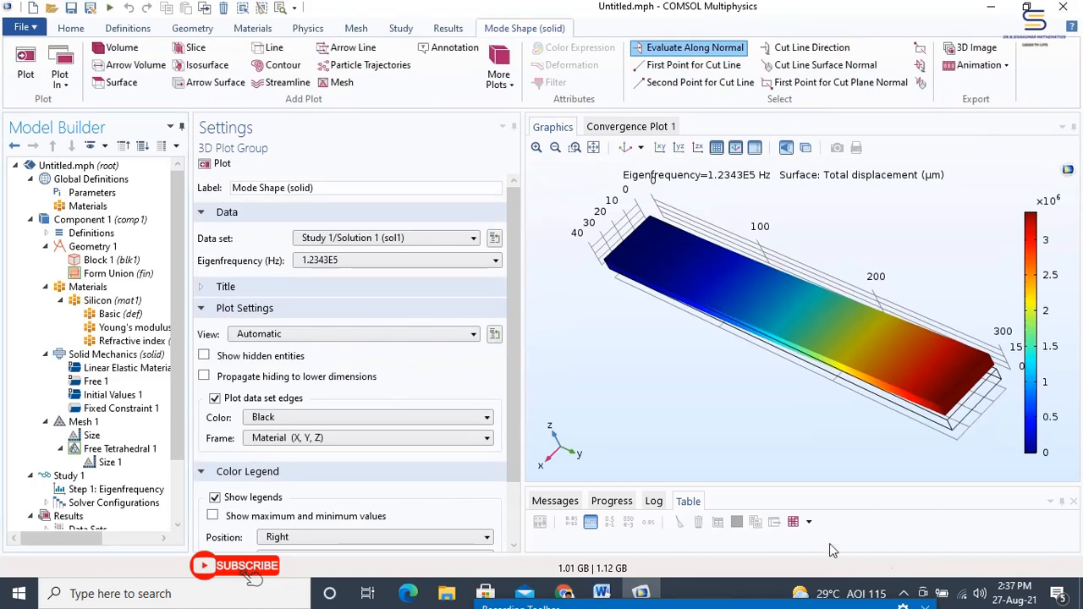
{"action": "left_click_drag", "start_coordinate": [792, 331], "coordinate": [880, 313]}
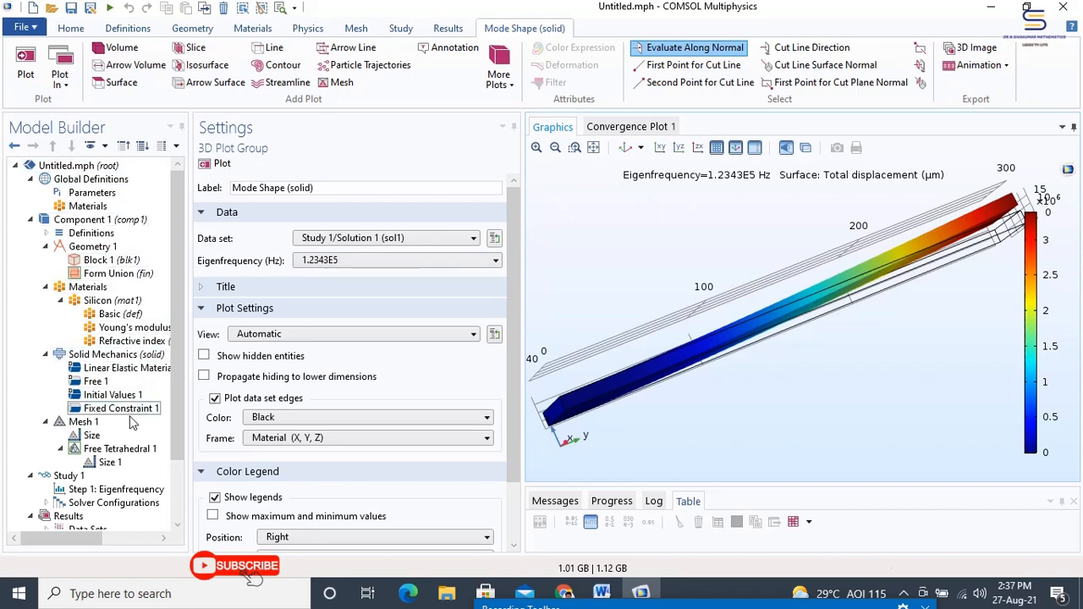
Step: Open the settings of the Deformation node under Surface 1 in the Mode Shape plot group
{"action": "mouse_move", "coordinate": [817, 604]}
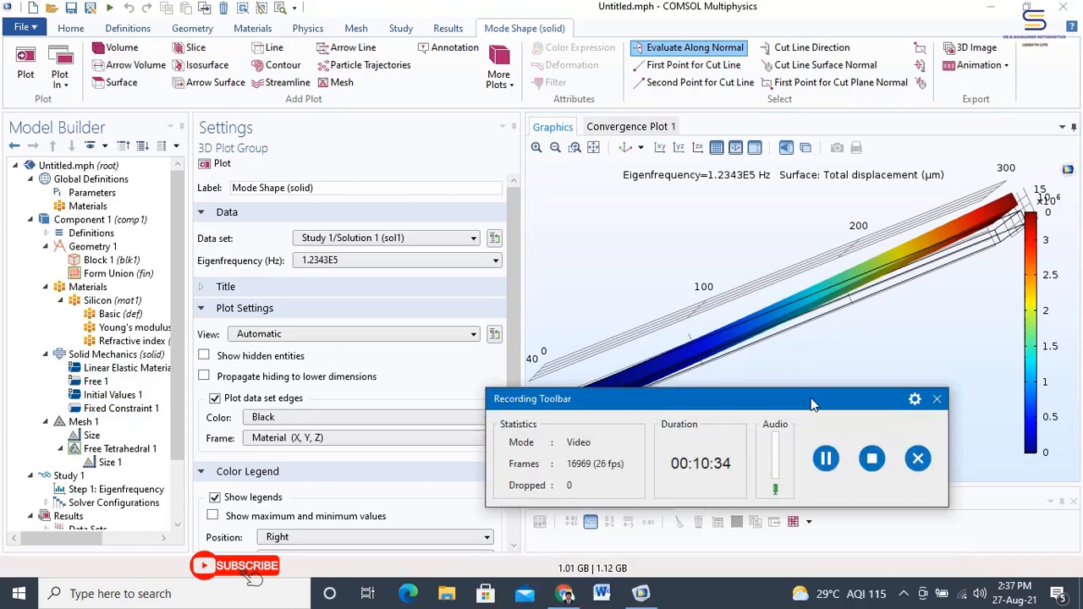
{"action": "left_click", "coordinate": [826, 461]}
{"action": "left_click_drag", "start_coordinate": [179, 420], "coordinate": [166, 518]}
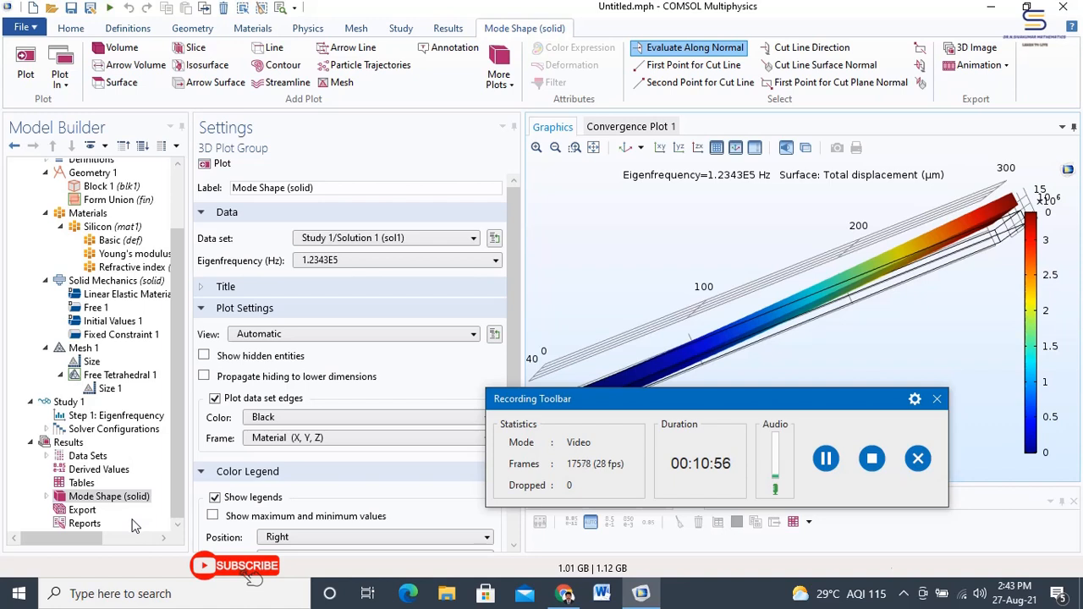
{"action": "left_click", "coordinate": [46, 497]}
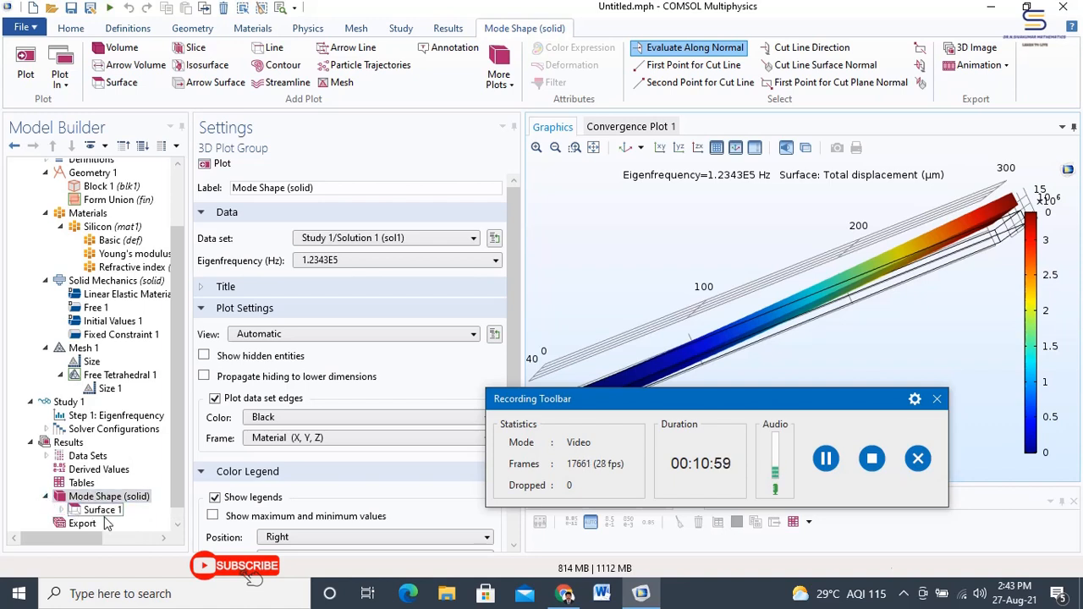
{"action": "left_click", "coordinate": [61, 510]}
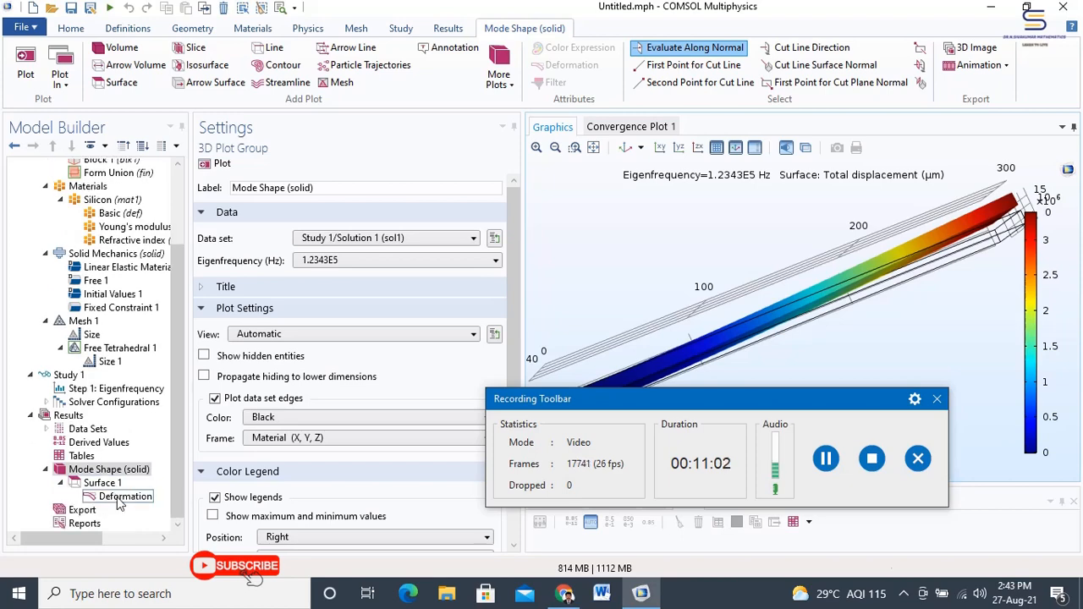
{"action": "left_click", "coordinate": [117, 497]}
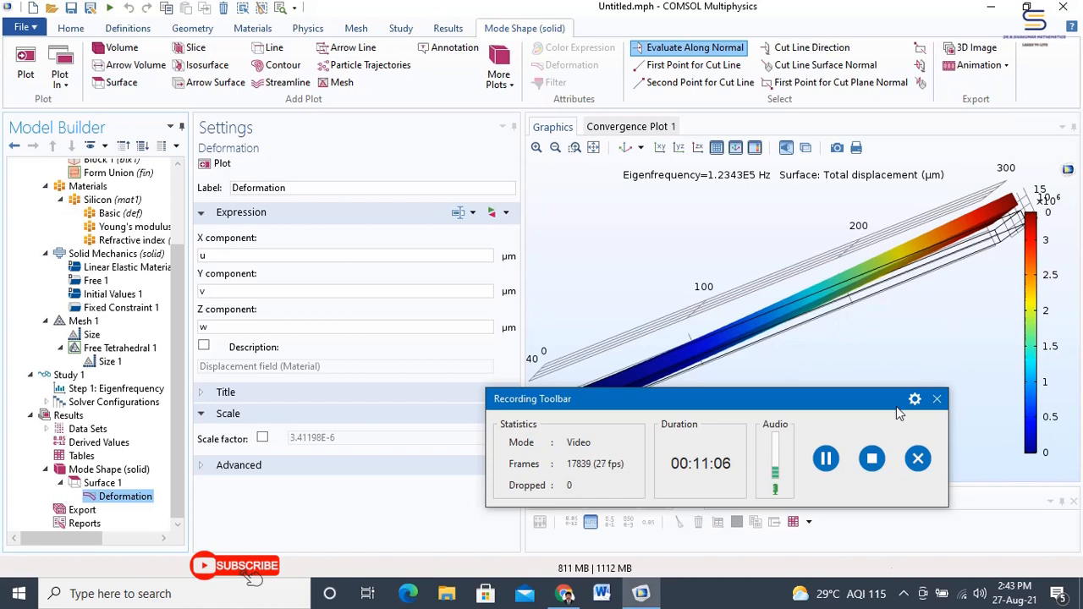
{"action": "left_click_drag", "start_coordinate": [873, 405], "coordinate": [913, 579]}
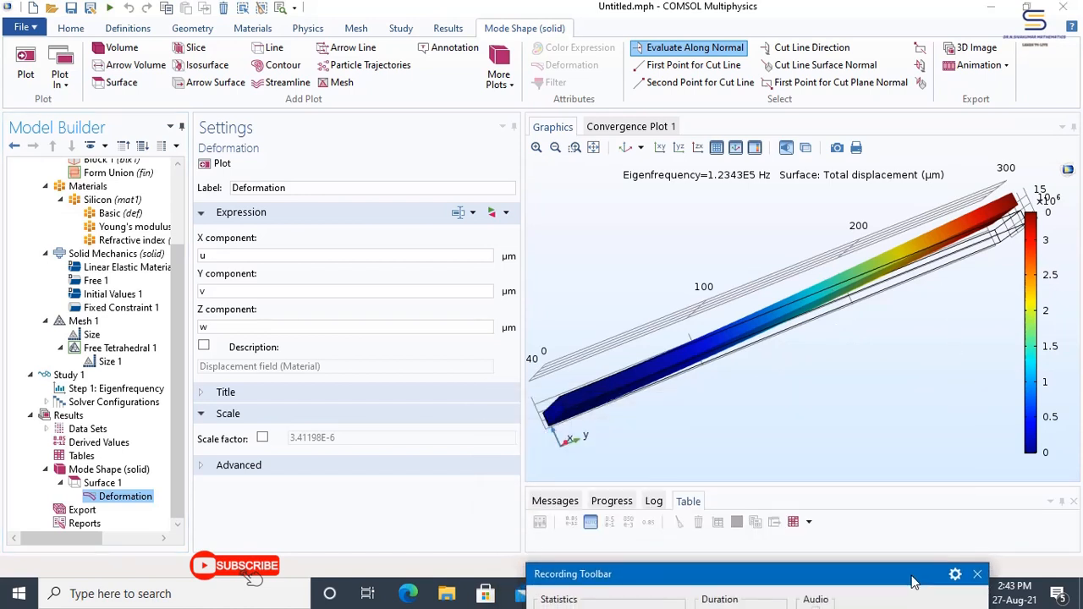